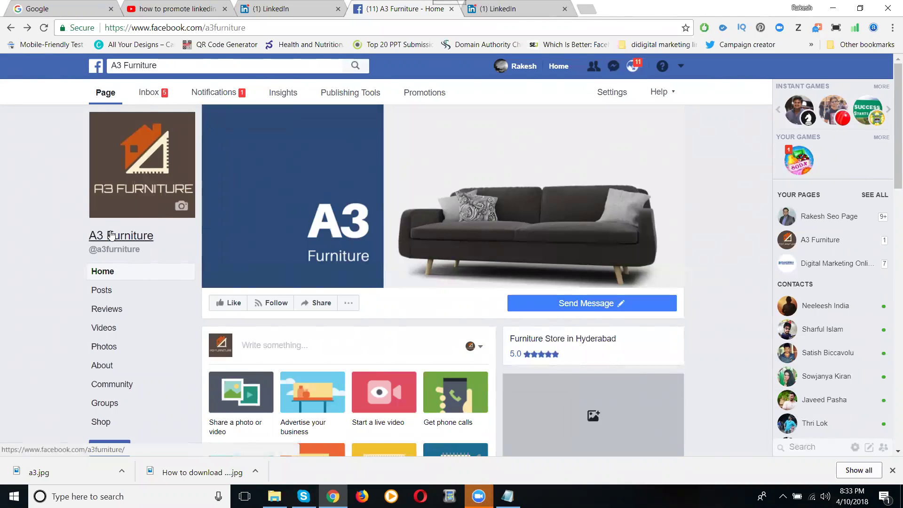
# Step: In the LinkedIn tab, open the Create a Company Page form from the Work menu
pyautogui.click(528, 10)
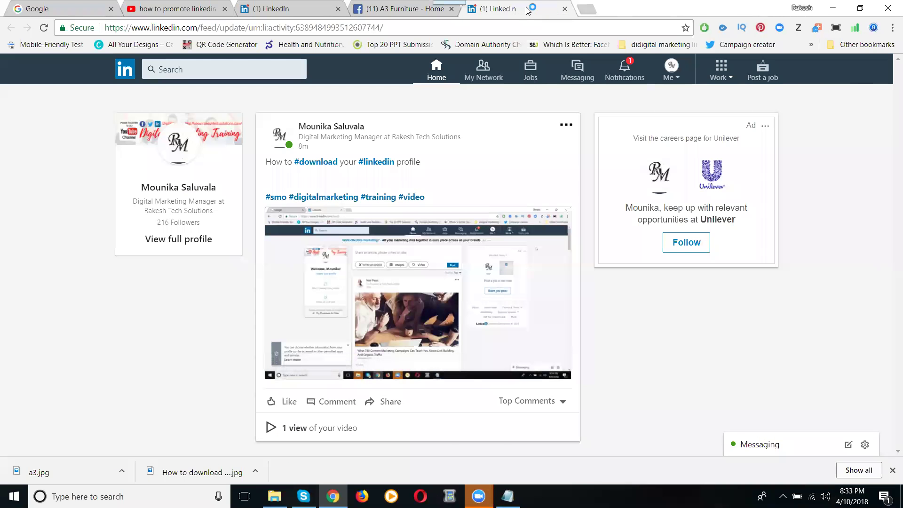
pyautogui.click(673, 76)
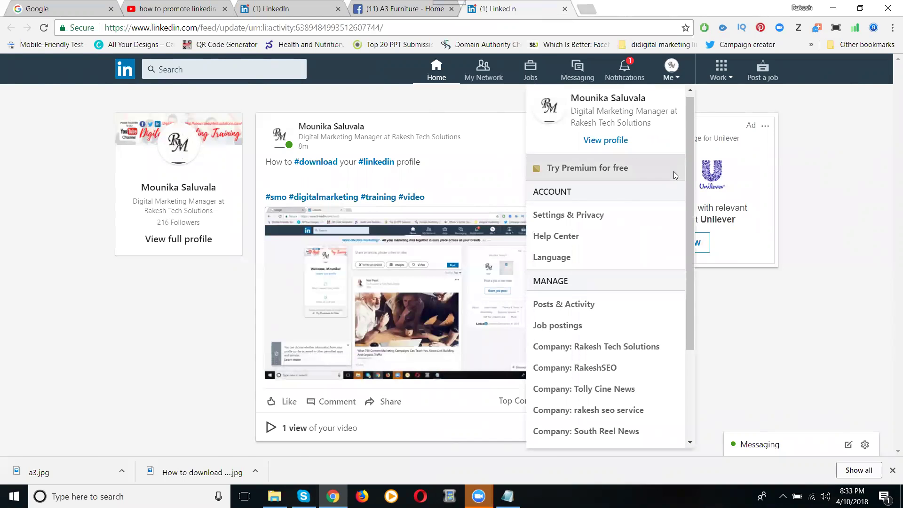
pyautogui.scroll(-3, 674, 171)
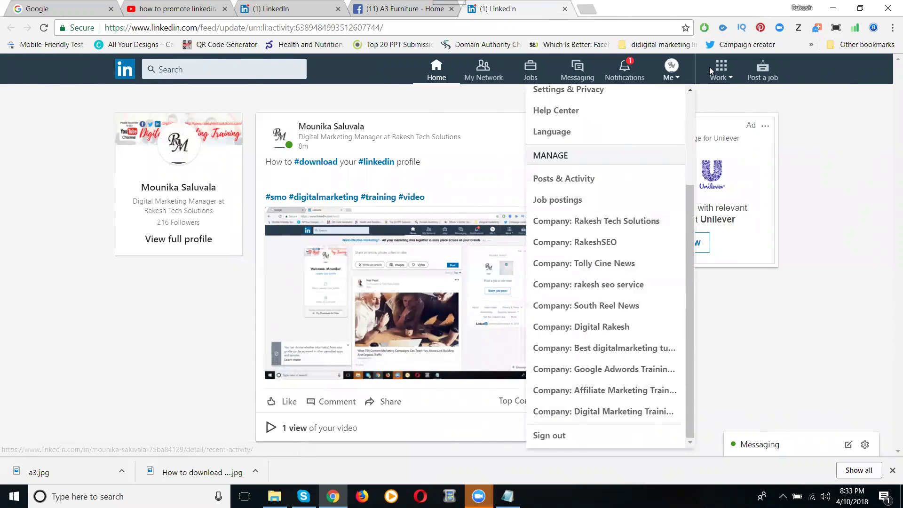
pyautogui.click(722, 76)
pyautogui.click(723, 77)
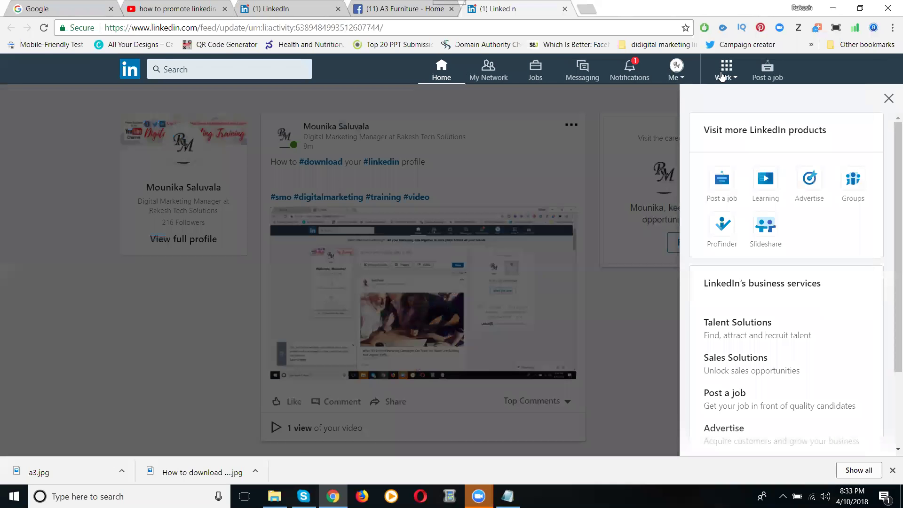
pyautogui.scroll(-2, 757, 148)
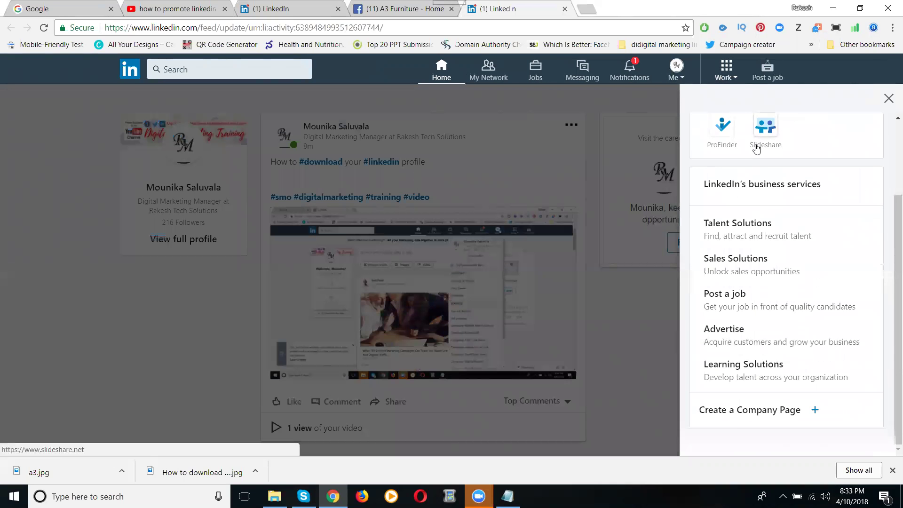
pyautogui.click(744, 412)
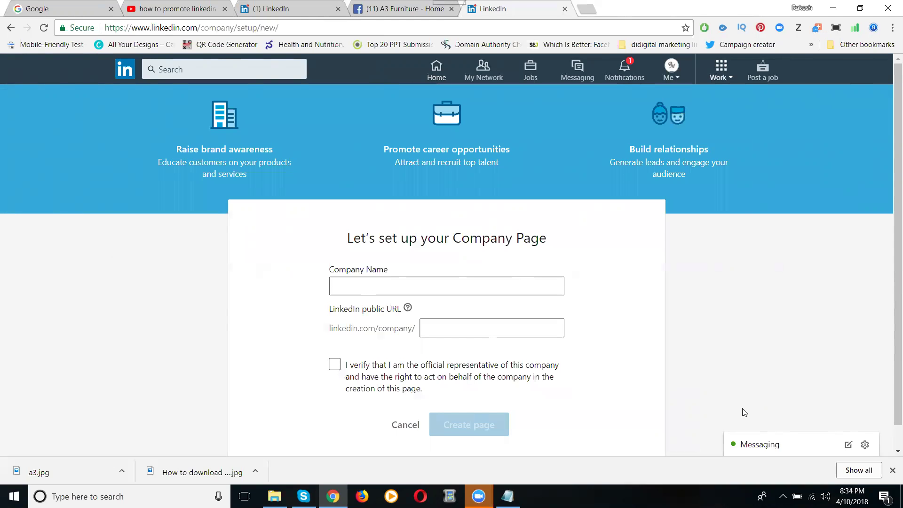
# Step: Name the company page A3furnitures, confirm being its official representative, and create the page
pyautogui.click(437, 288)
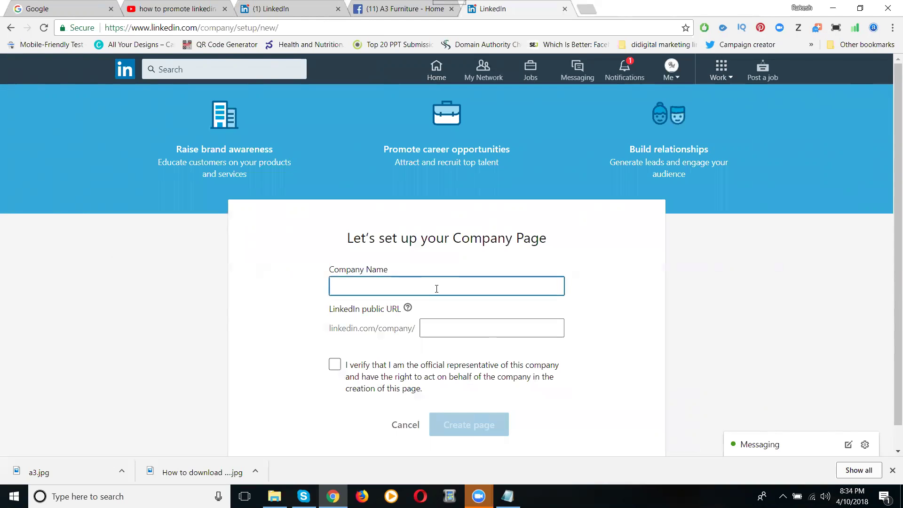
pyautogui.write('A3')
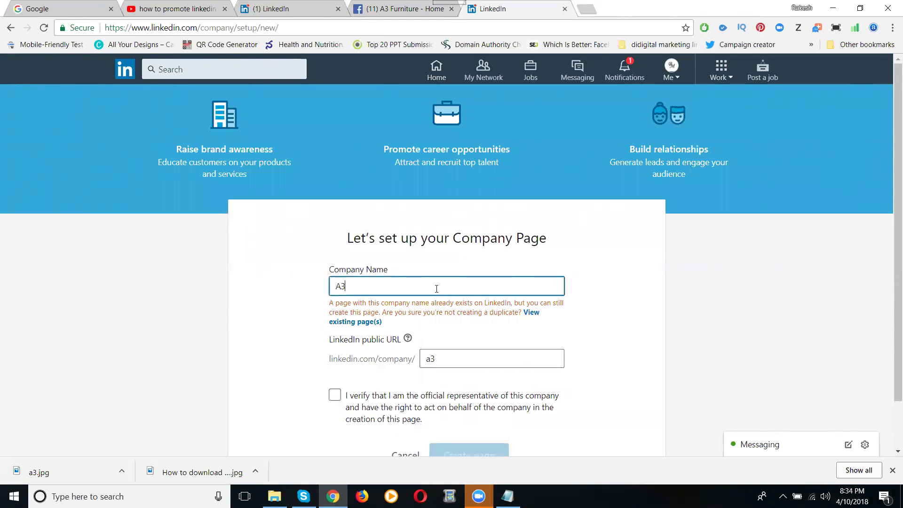
pyautogui.write('furn')
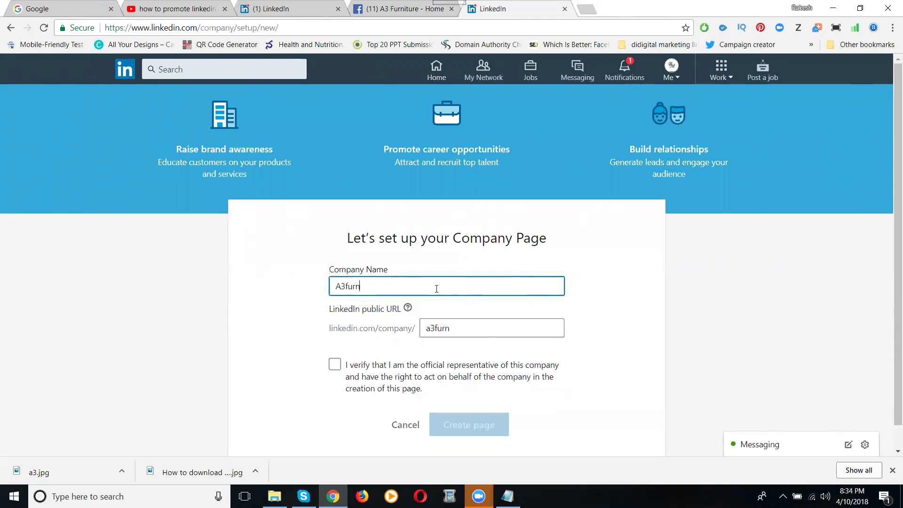
pyautogui.write('itures')
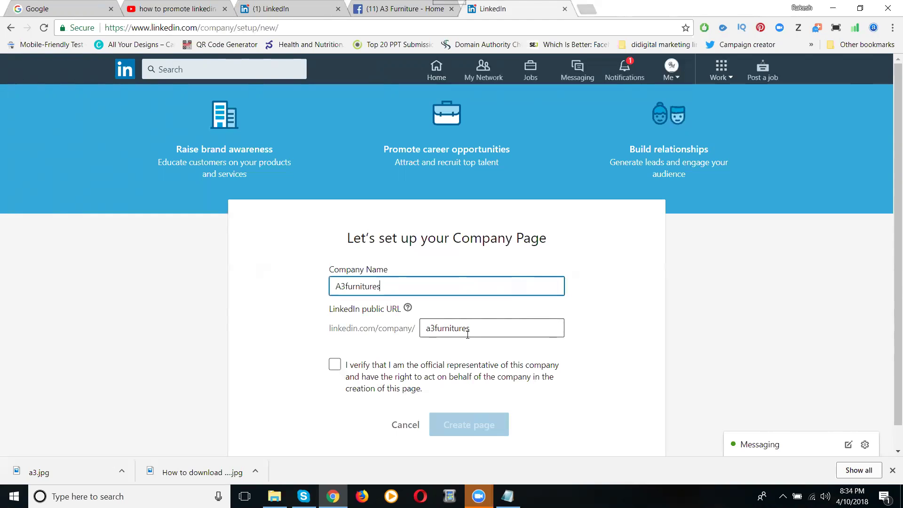
pyautogui.click(346, 286)
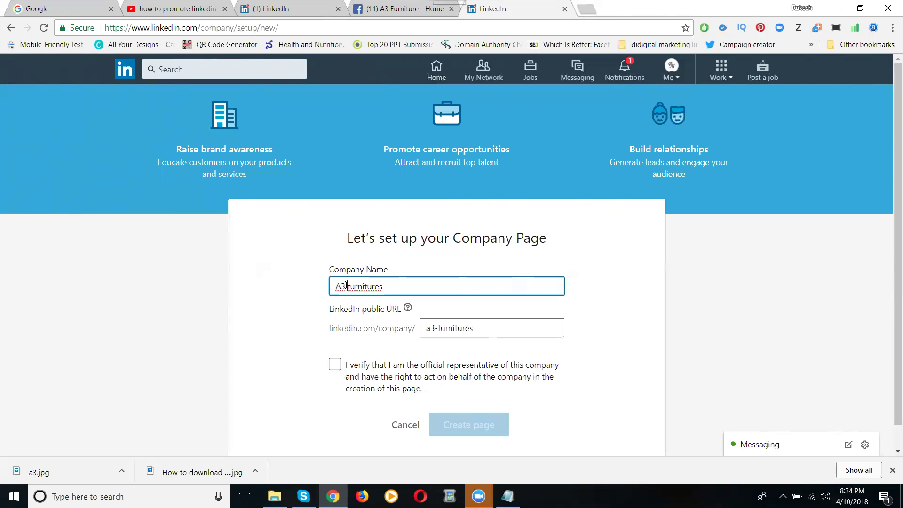
pyautogui.press('BackSpace')
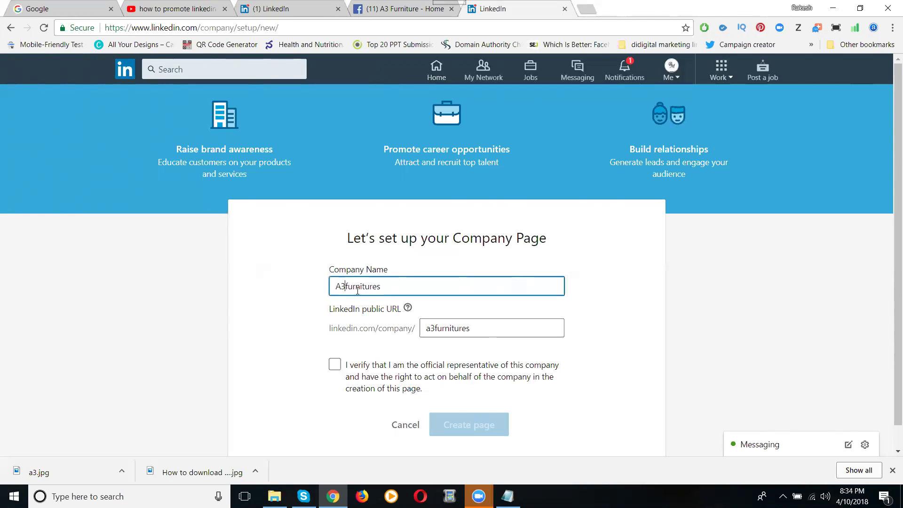
pyautogui.scroll(-1, 273, 313)
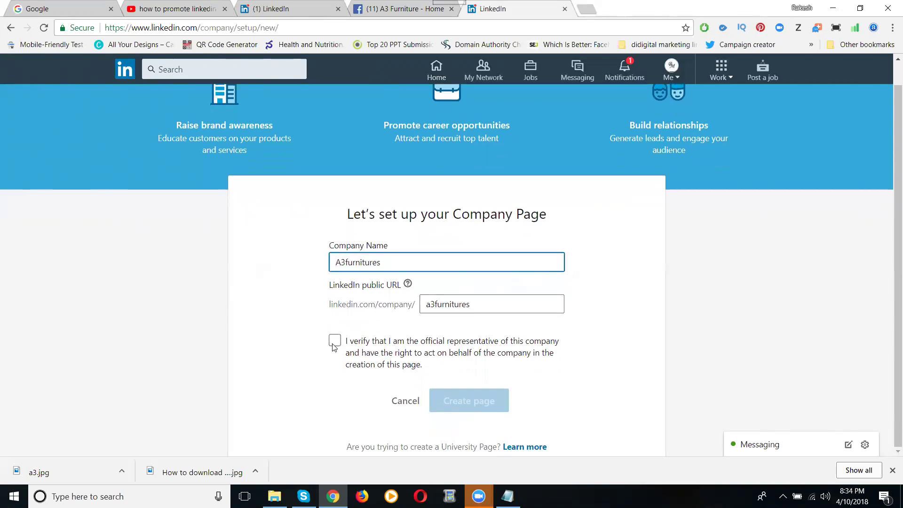
pyautogui.click(334, 343)
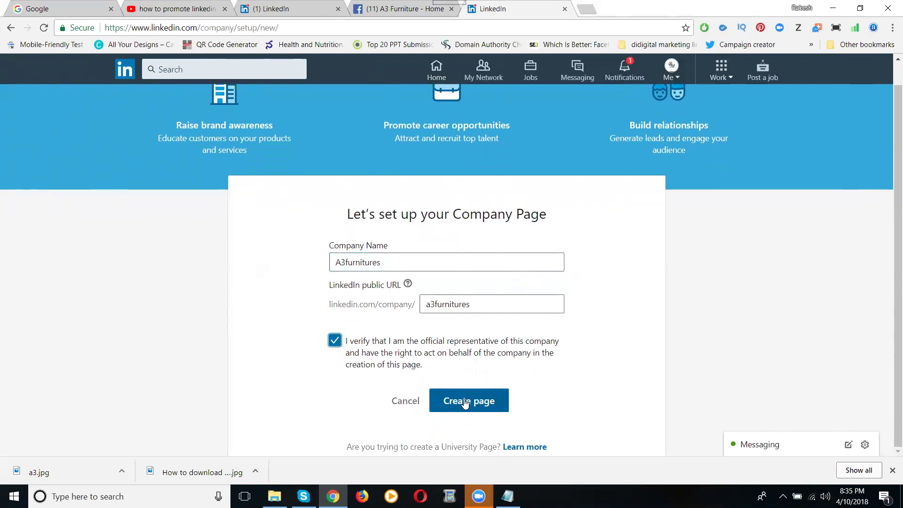
pyautogui.click(466, 403)
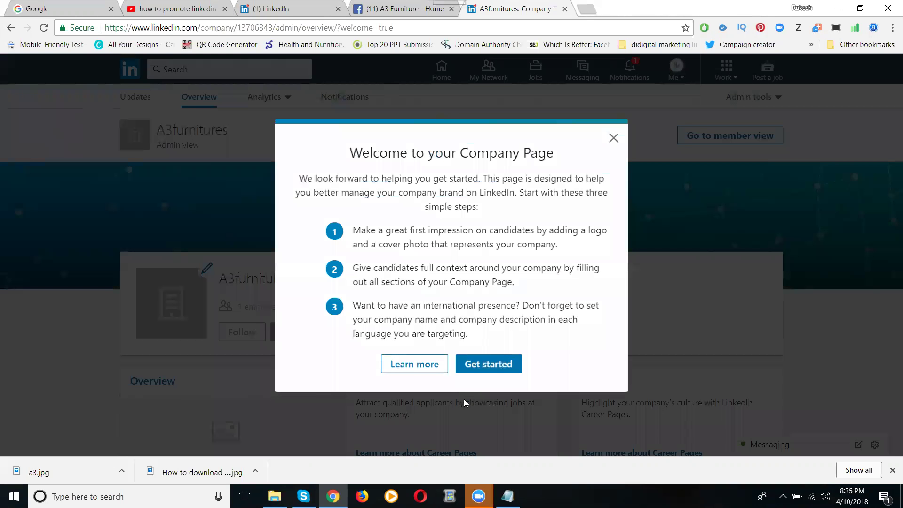
# Step: Upload the a3 image from E:\sofa as the A3furnitures page logo
pyautogui.click(516, 365)
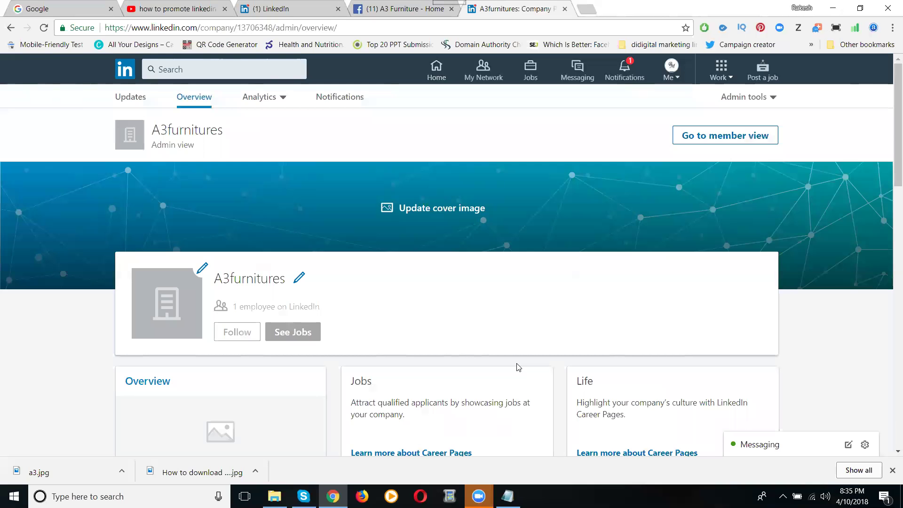
pyautogui.click(202, 275)
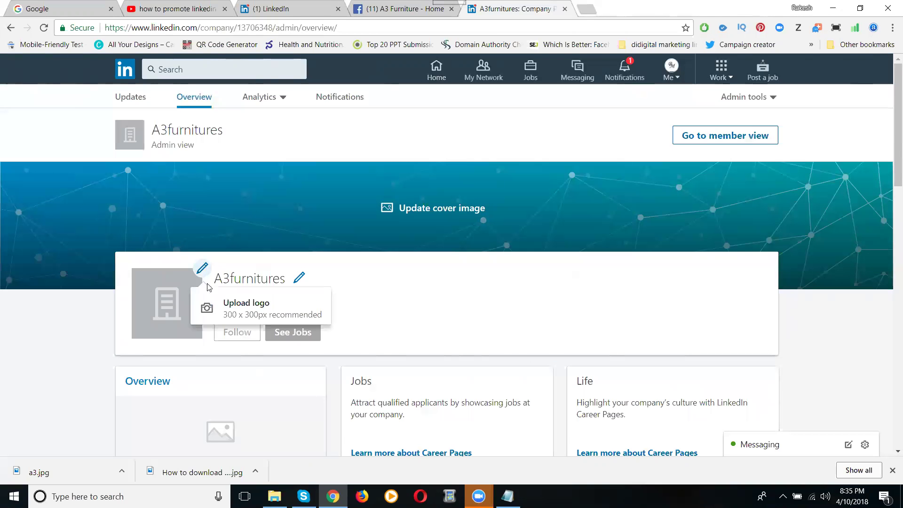
pyautogui.click(216, 309)
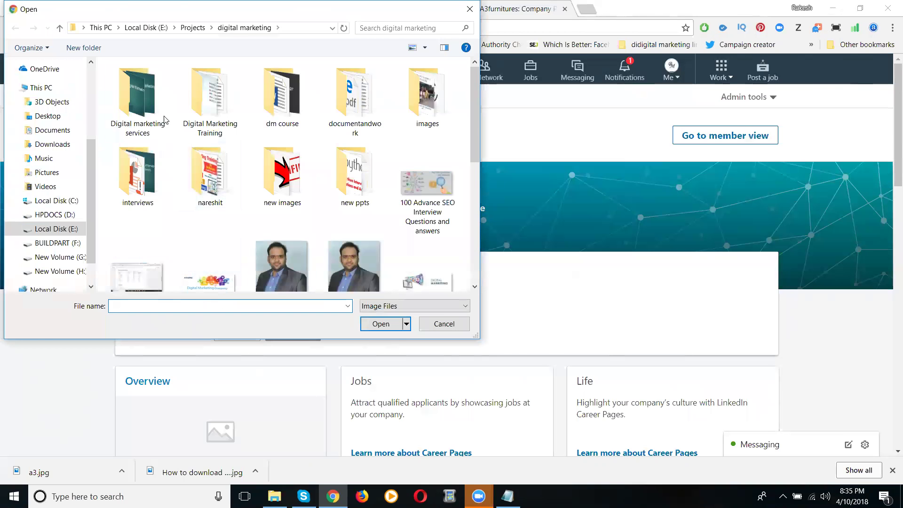
pyautogui.click(161, 28)
pyautogui.doubleClick(138, 171)
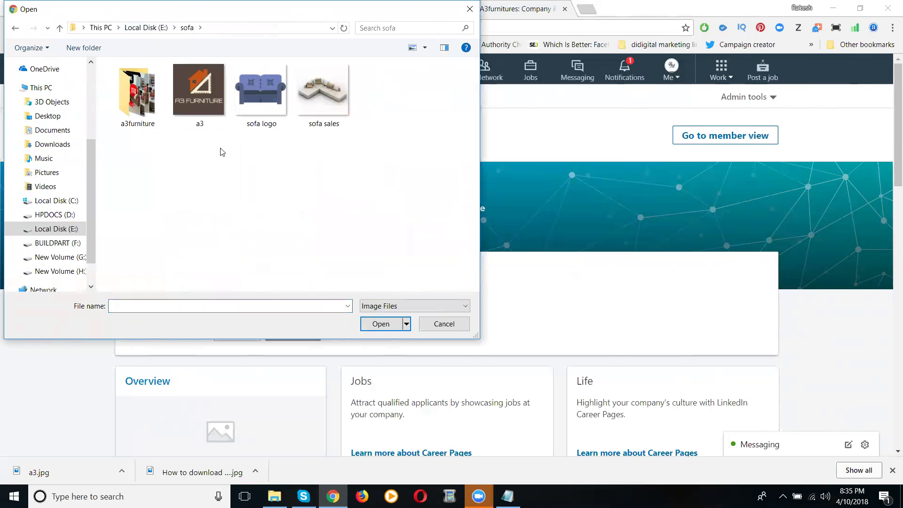
pyautogui.doubleClick(205, 108)
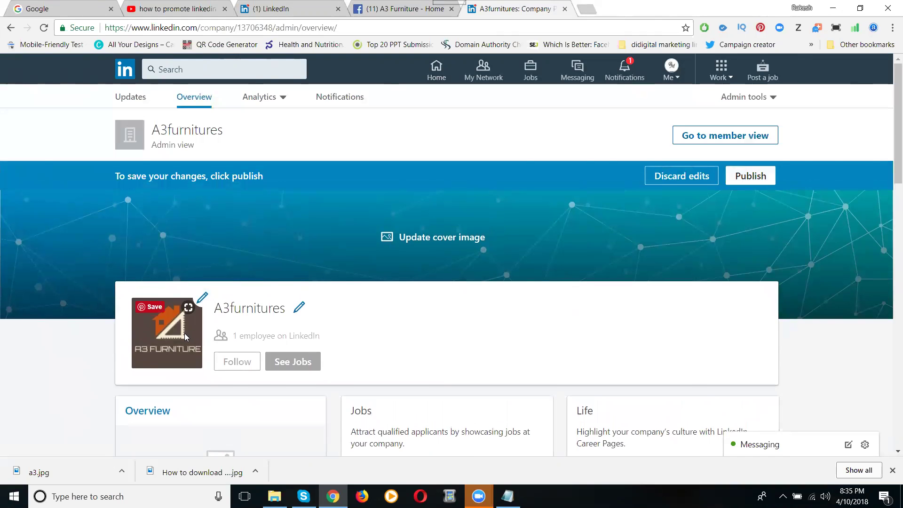
pyautogui.click(428, 239)
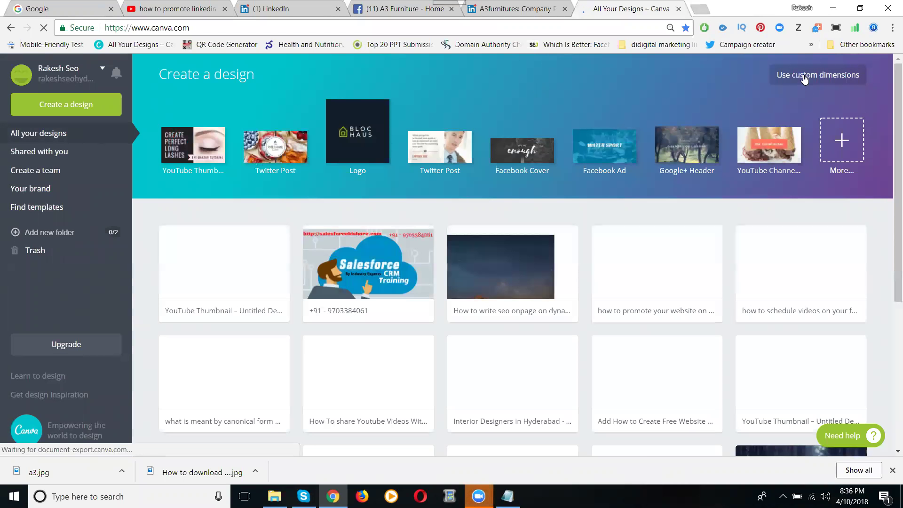
# Step: Enter custom Canva design dimensions of 1536 × 768 px
pyautogui.click(806, 79)
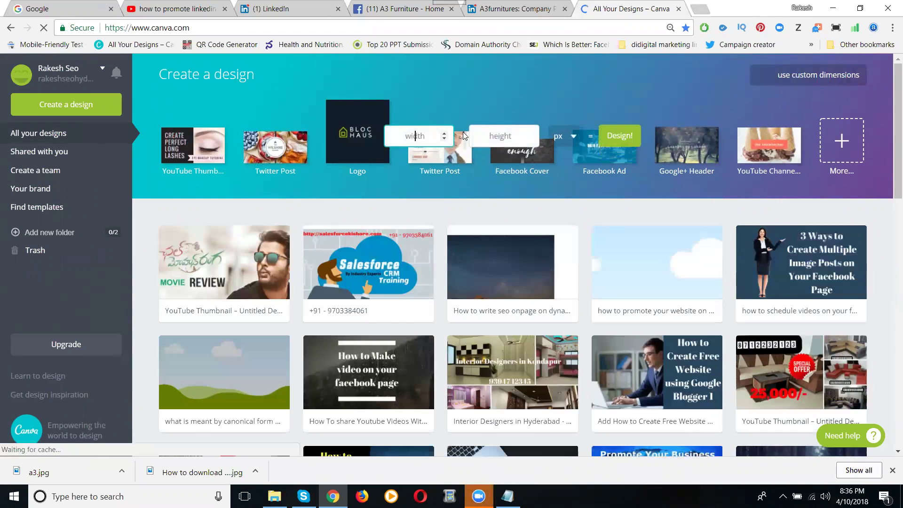
pyautogui.write('1536')
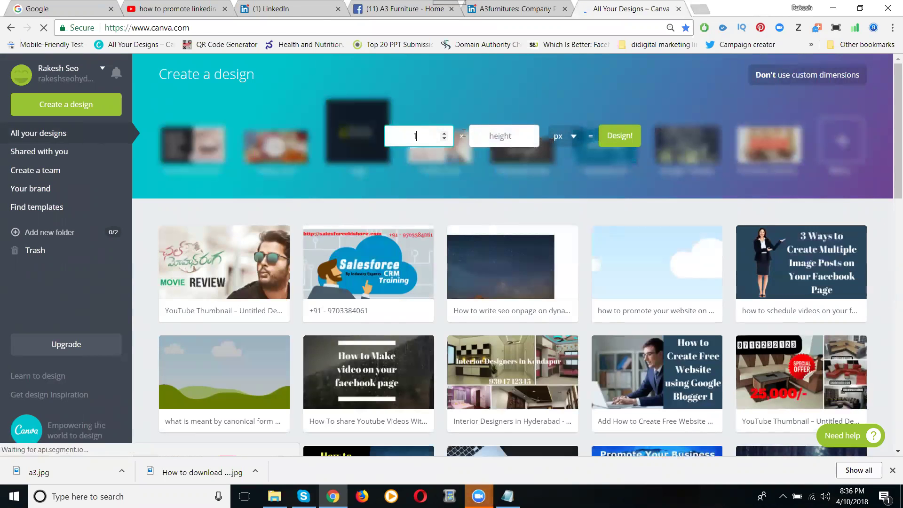
pyautogui.click(517, 132)
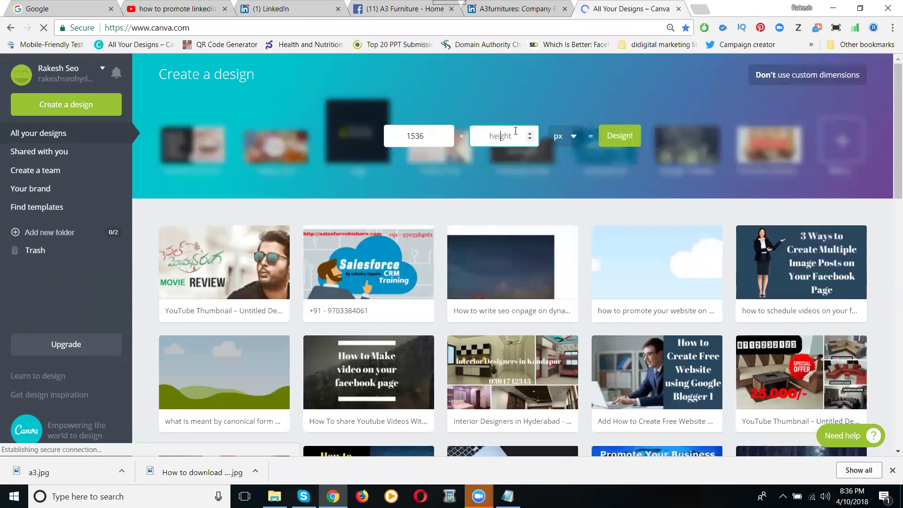
pyautogui.write('768')
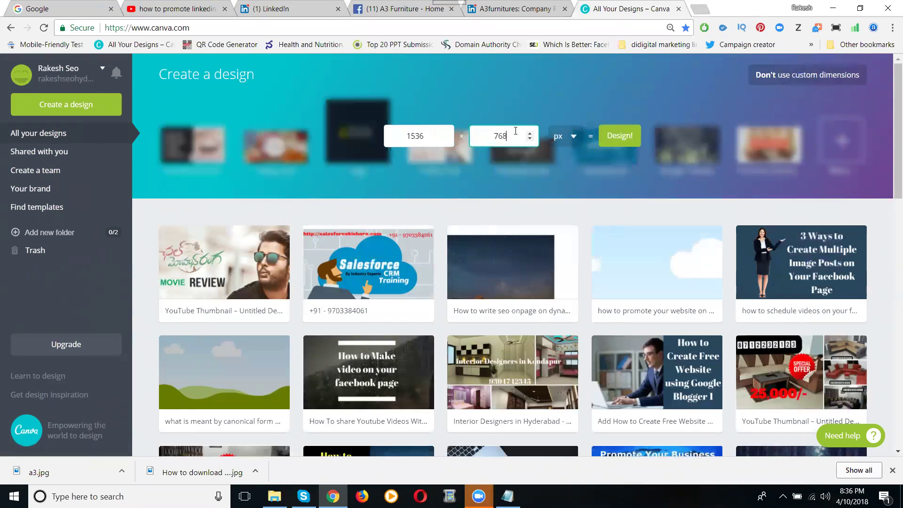
# Step: Create the 1536 × 768 px design and fill it with a single full-page photo grid
pyautogui.click(618, 137)
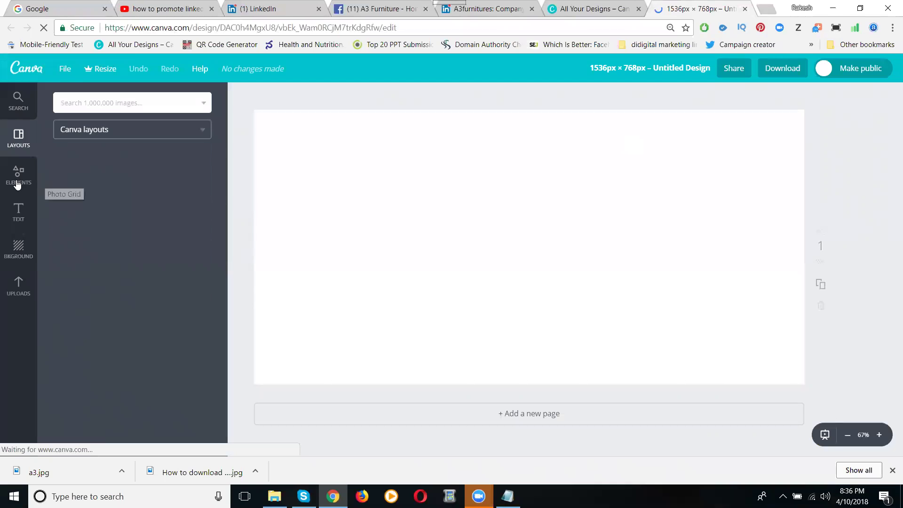
pyautogui.click(18, 183)
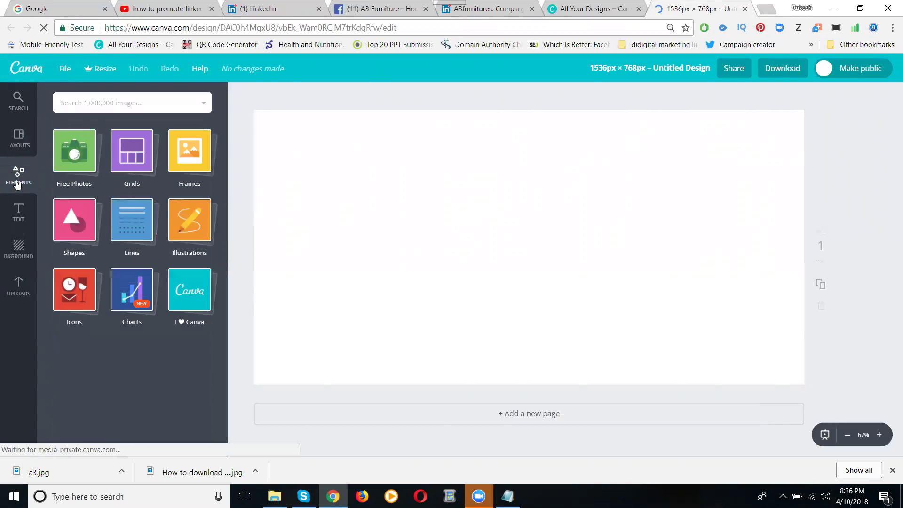
pyautogui.click(137, 169)
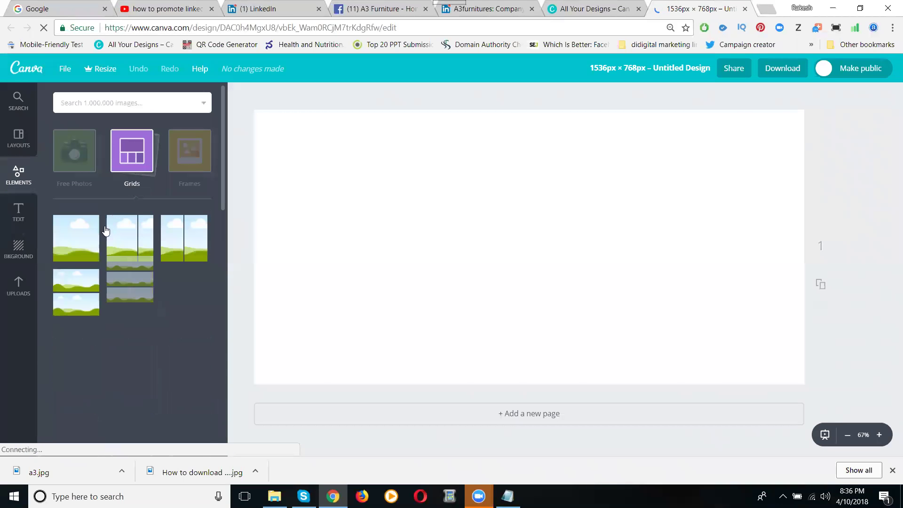
pyautogui.click(84, 244)
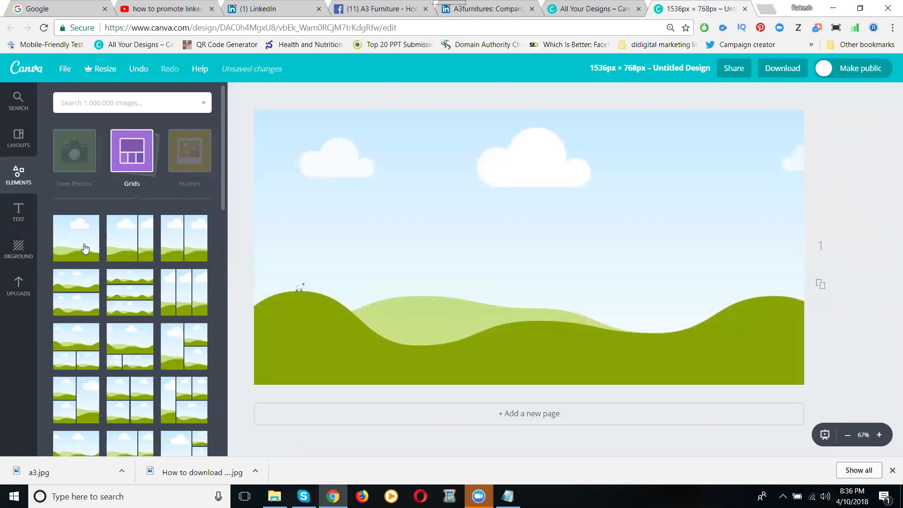
# Step: Upload the Untitled design (2) sofa image from the a3furniture folder
pyautogui.click(20, 287)
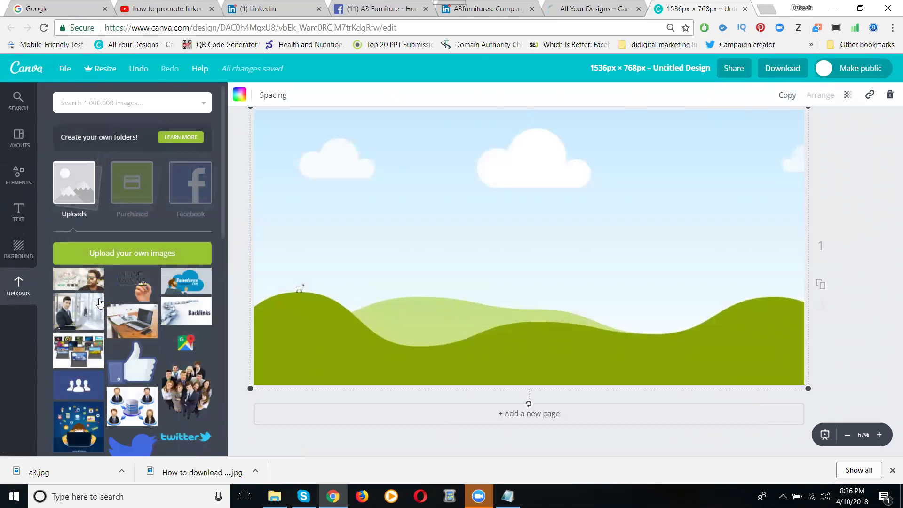
pyautogui.click(111, 253)
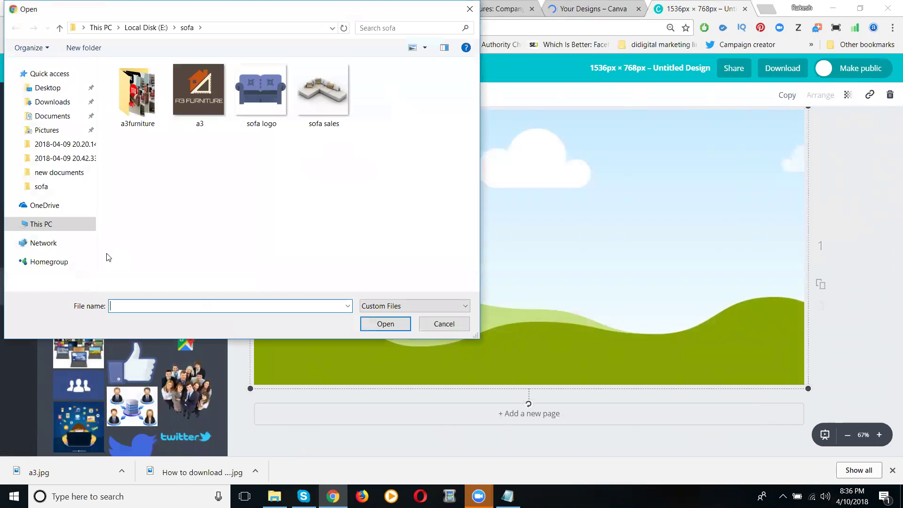
pyautogui.click(130, 112)
pyautogui.doubleClick(130, 112)
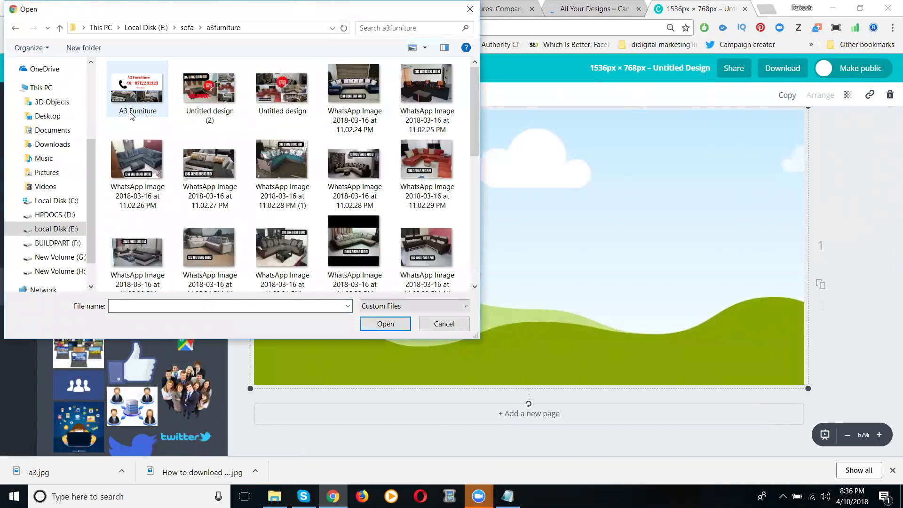
pyautogui.doubleClick(195, 102)
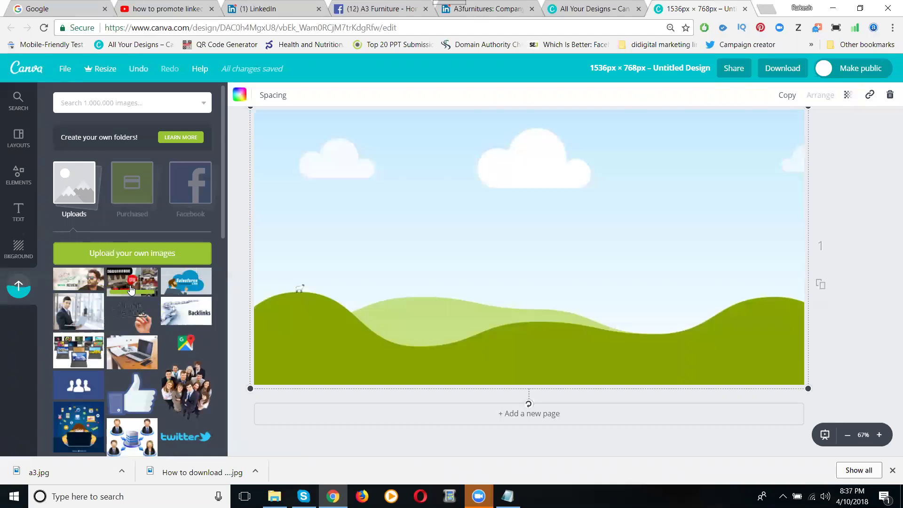
# Step: Place the sofa ad image on the page, reposition and crop it, then delete it
pyautogui.click(129, 285)
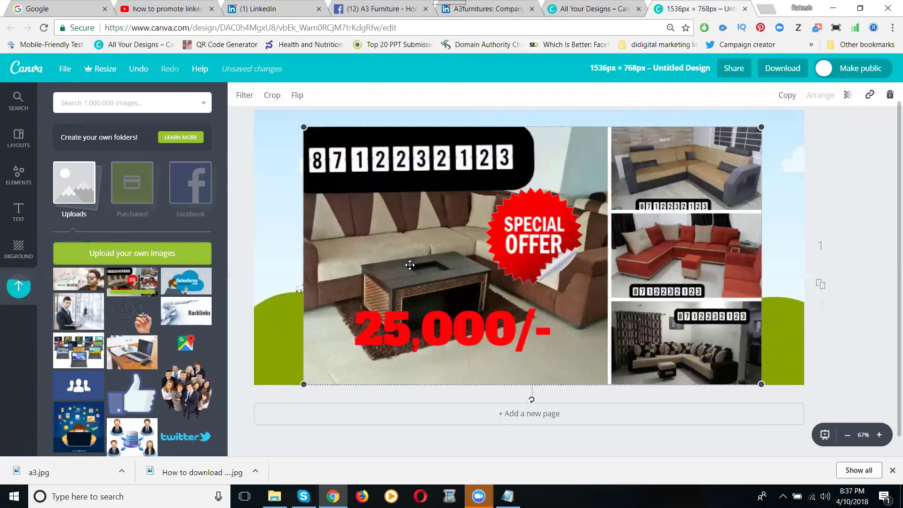
pyautogui.moveTo(410, 265); pyautogui.dragTo(412, 250)
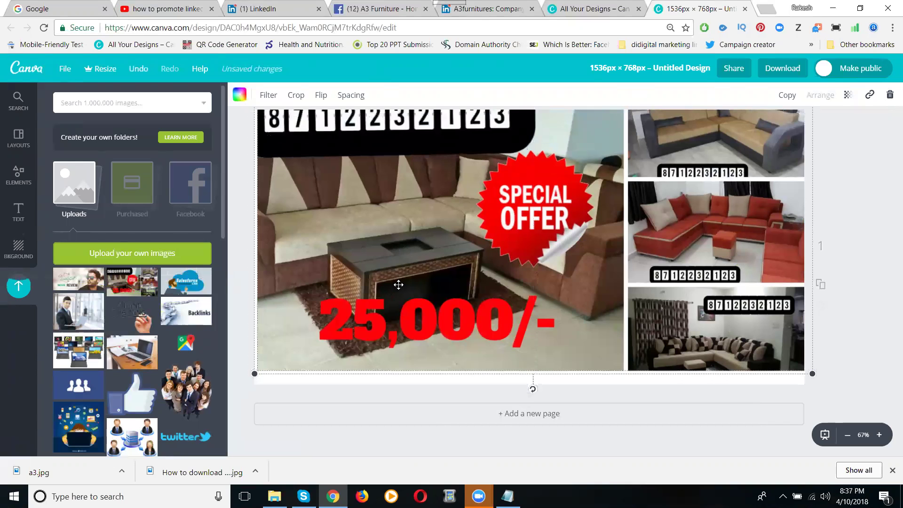
pyautogui.moveTo(398, 282); pyautogui.dragTo(397, 308)
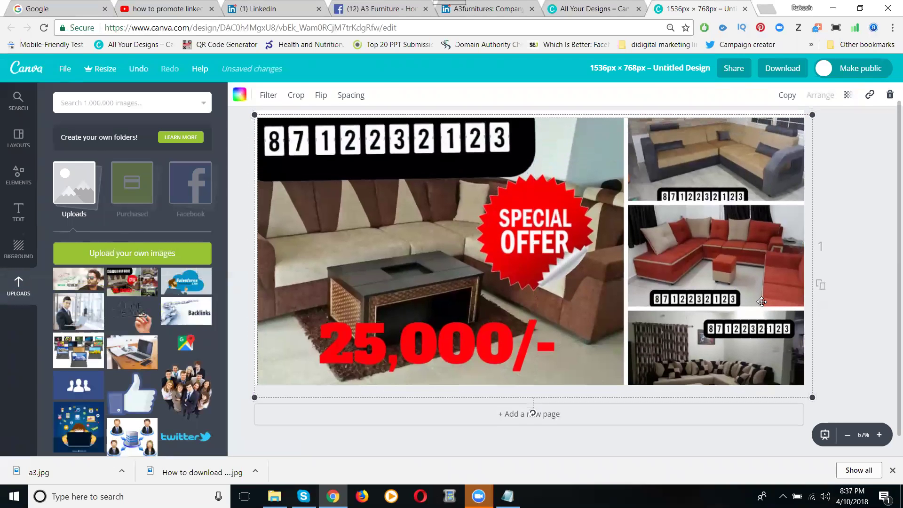
pyautogui.doubleClick(597, 294)
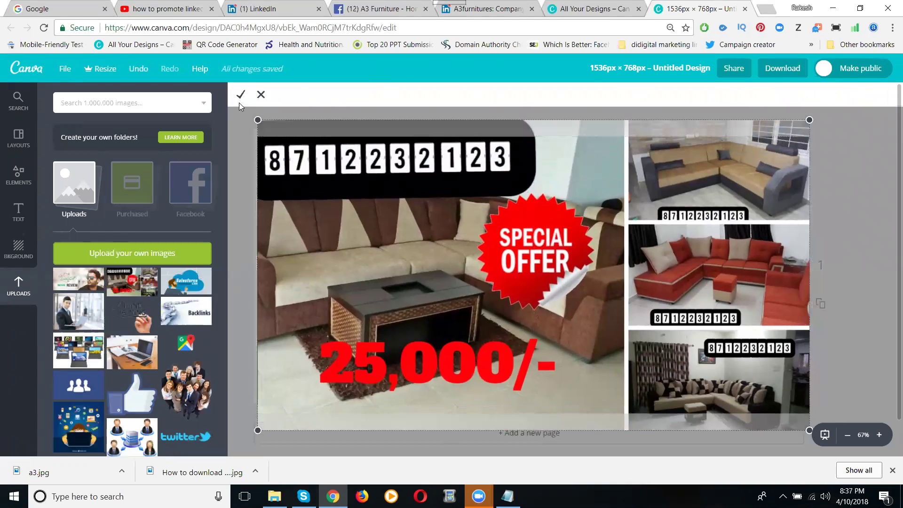
pyautogui.click(238, 95)
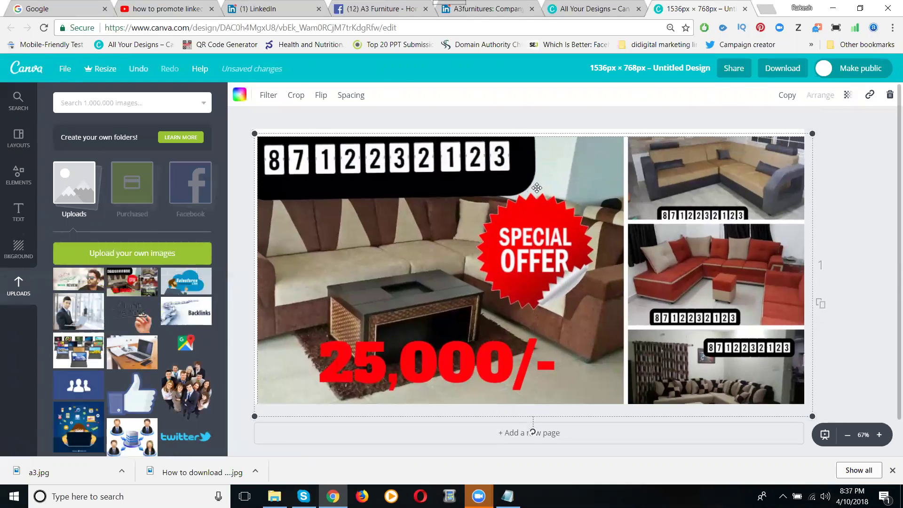
pyautogui.press('Delete')
pyautogui.press('Delete')
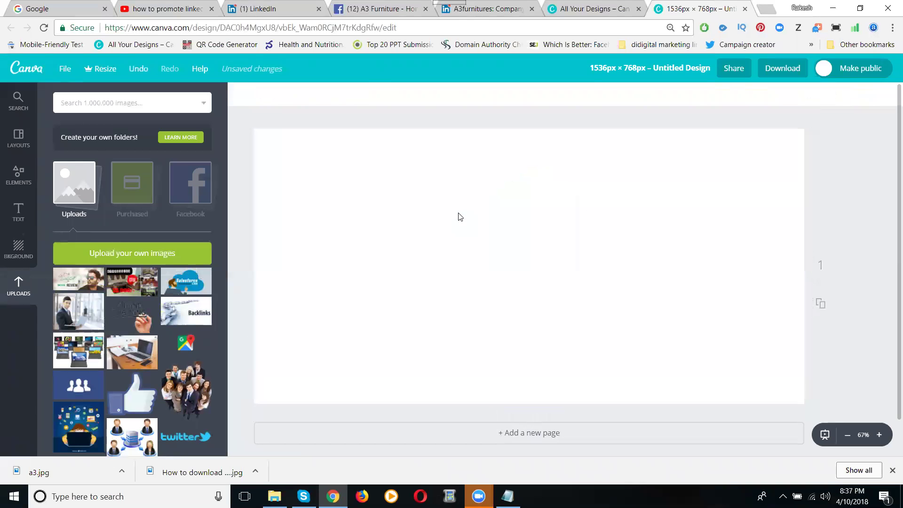
# Step: Add a single full-page grid and drop the sofa special-offer image into it
pyautogui.click(19, 175)
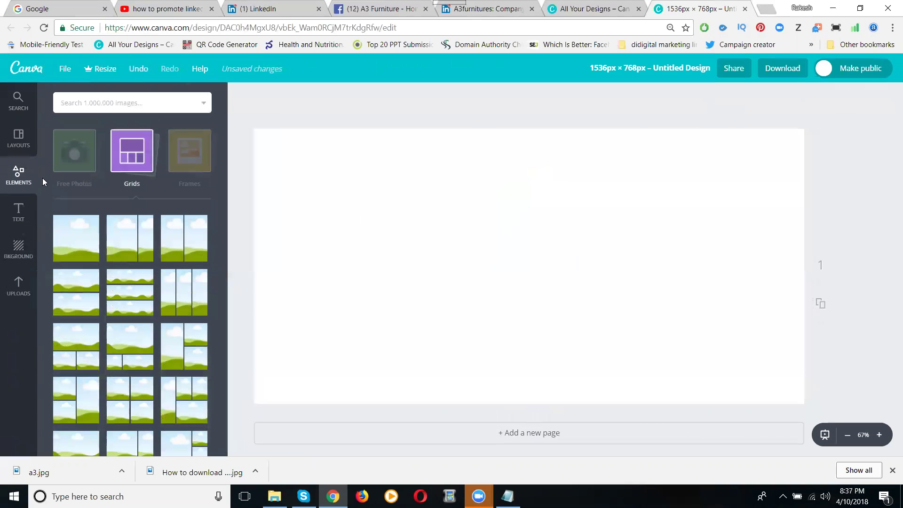
pyautogui.click(80, 235)
pyautogui.click(19, 285)
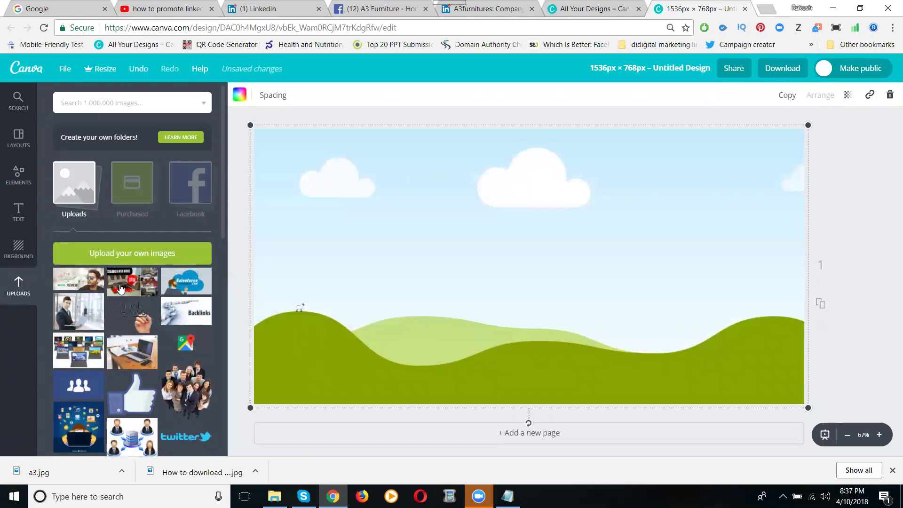
pyautogui.moveTo(121, 289); pyautogui.dragTo(457, 255)
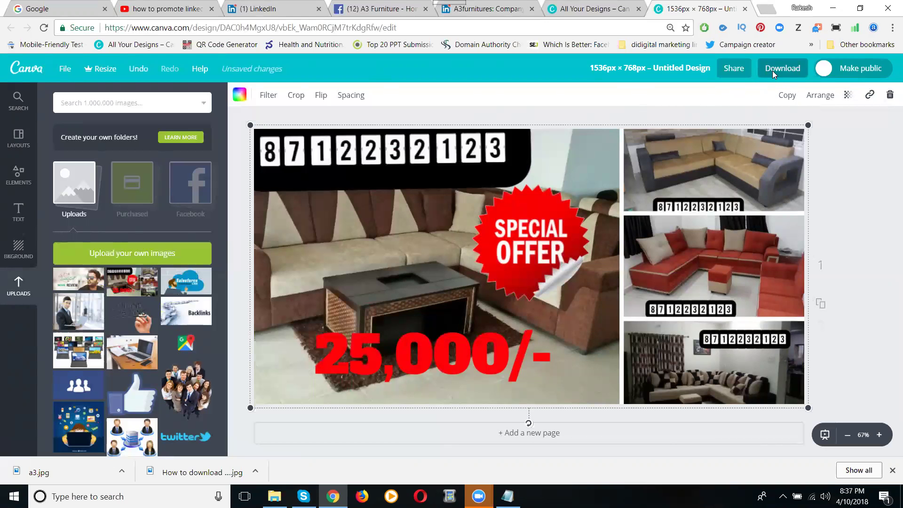
# Step: Download the sofa collage design as a PNG file
pyautogui.click(773, 70)
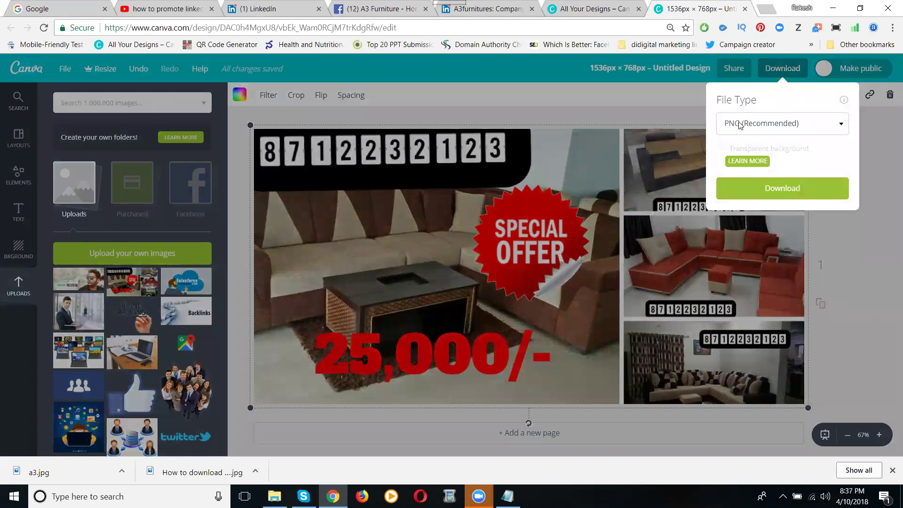
pyautogui.click(747, 191)
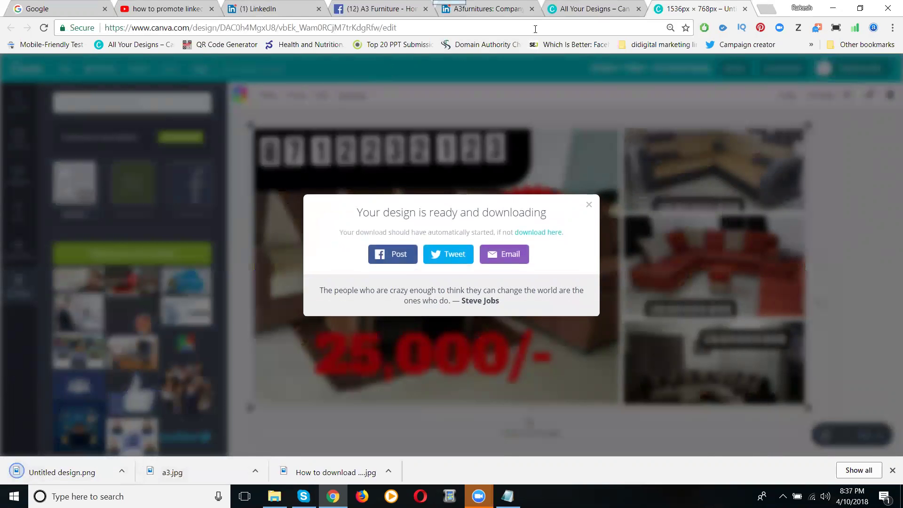
# Step: Set Untitled design from Downloads as the A3furnitures cover image and try publishing
pyautogui.click(484, 10)
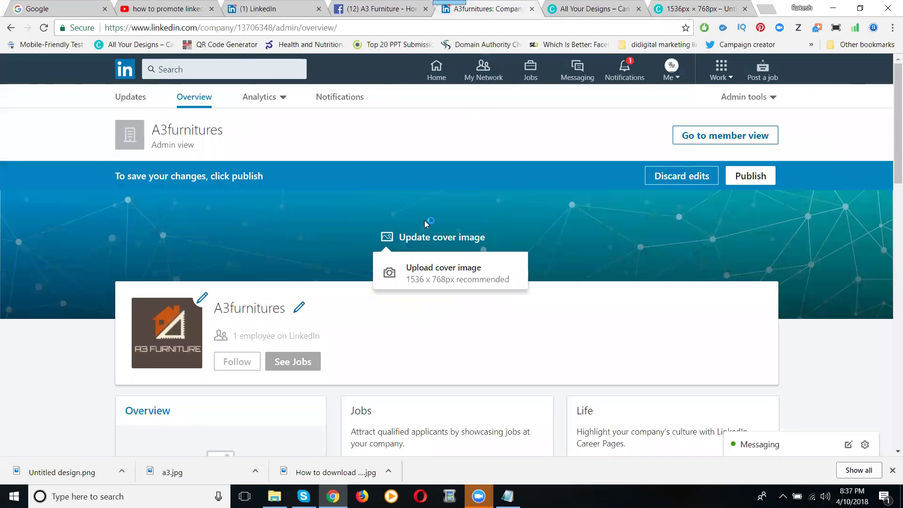
pyautogui.click(414, 278)
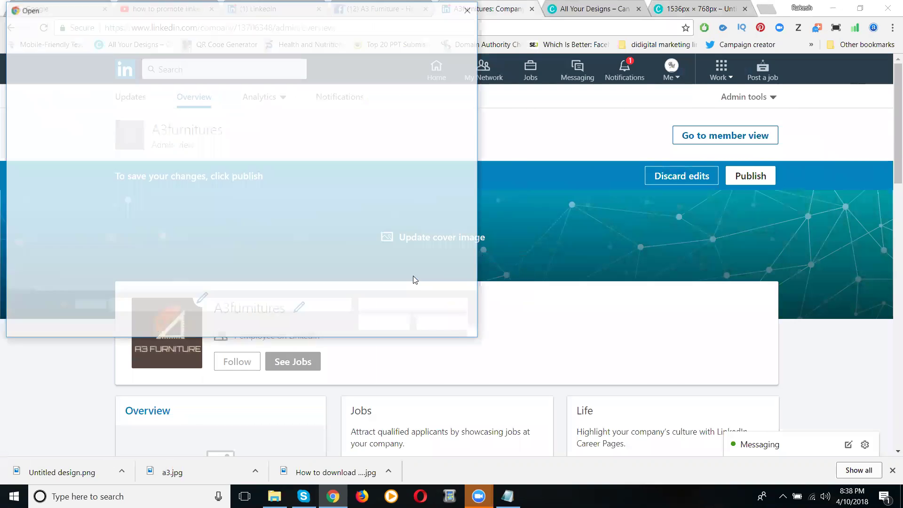
pyautogui.click(52, 144)
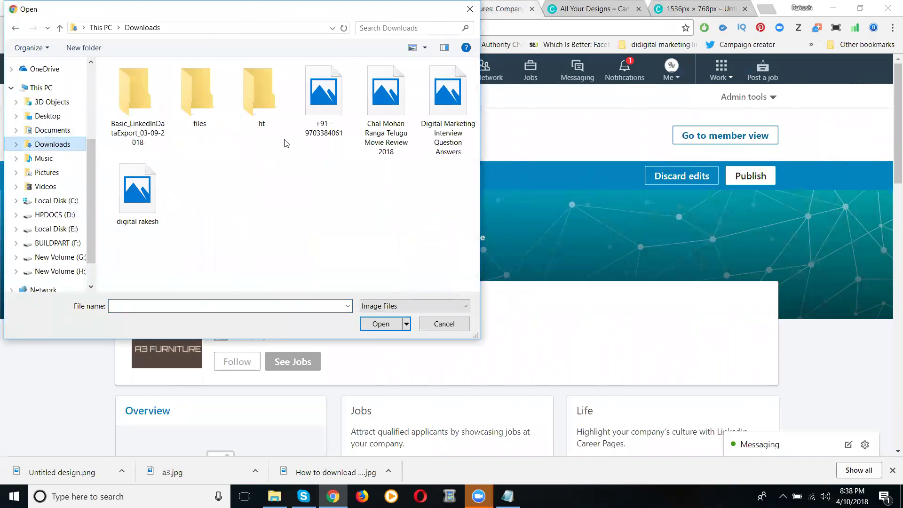
pyautogui.scroll(-2, 473, 150)
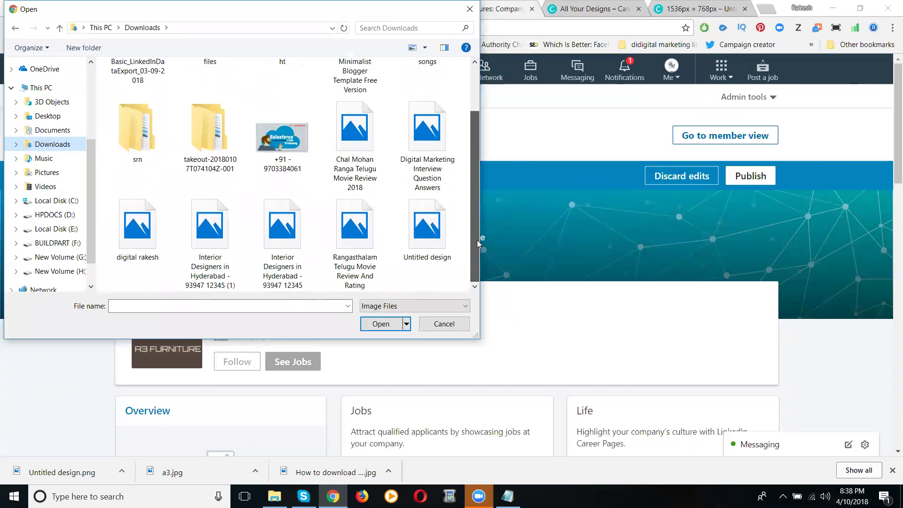
pyautogui.click(432, 244)
pyautogui.doubleClick(432, 244)
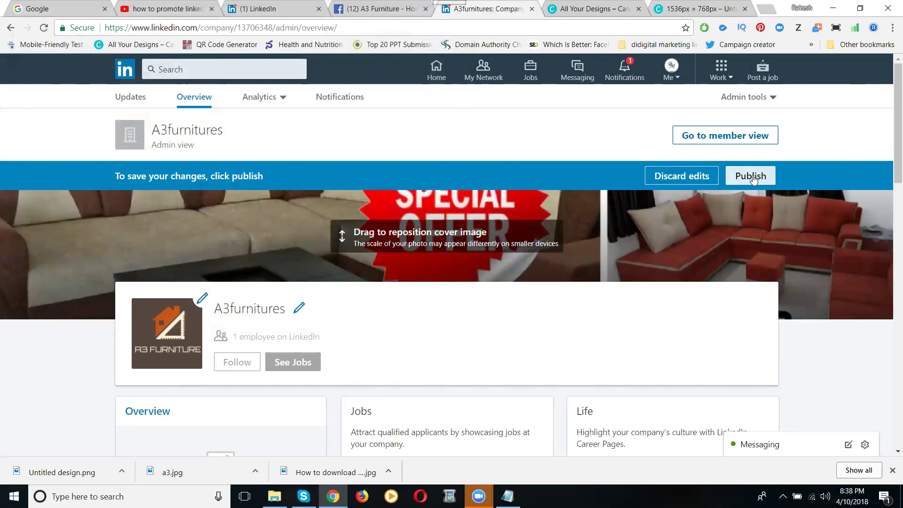
pyautogui.click(751, 176)
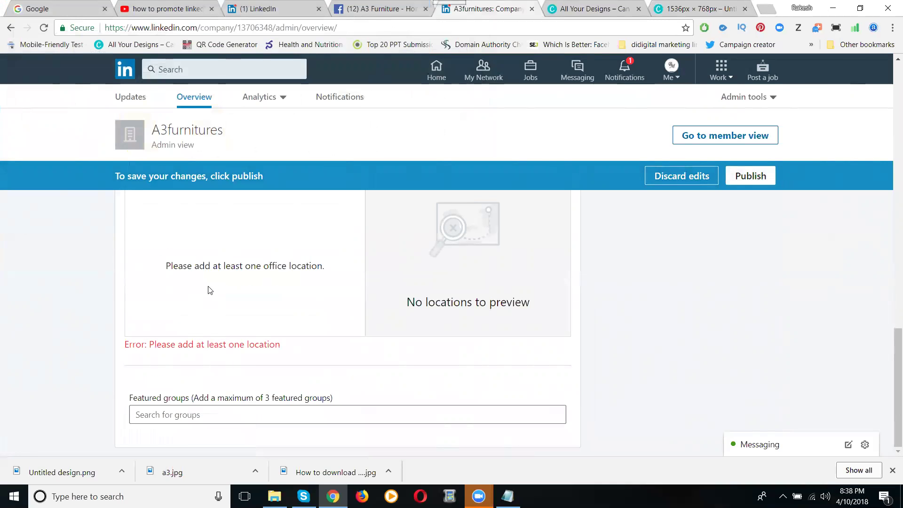
# Step: Start a new office location with building name A3furniture
pyautogui.scroll(1, 245, 294)
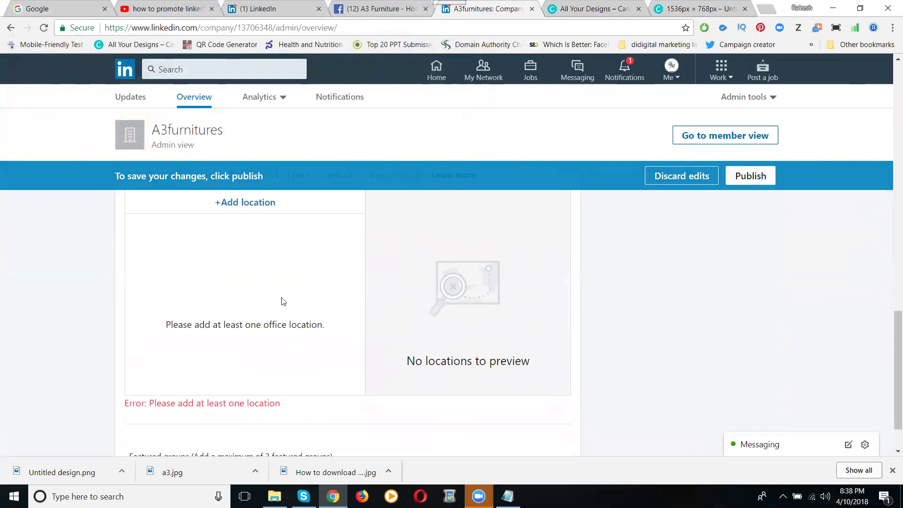
pyautogui.click(245, 204)
pyautogui.click(207, 245)
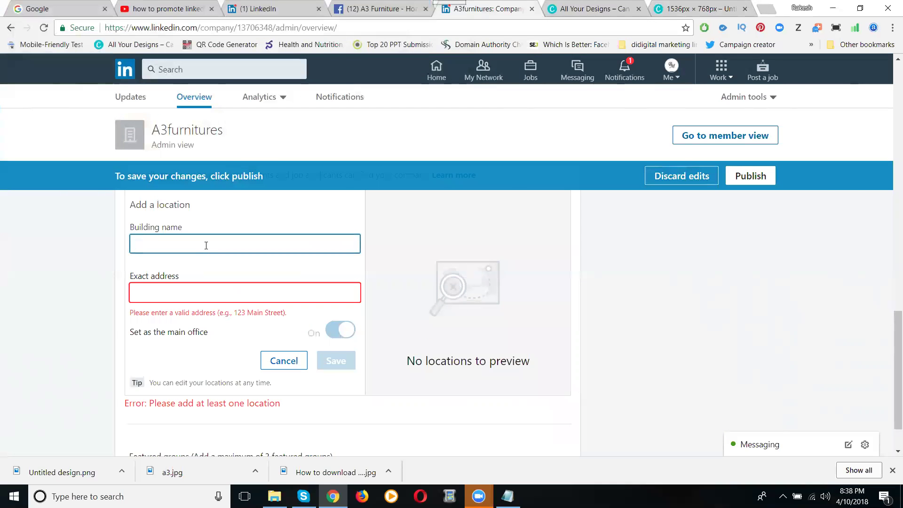
pyautogui.write('A3furniture')
# Step: Set the location address to Madhapur Road, Hyderabad, Telangana from the suggestions
pyautogui.click(170, 286)
pyautogui.write('h')
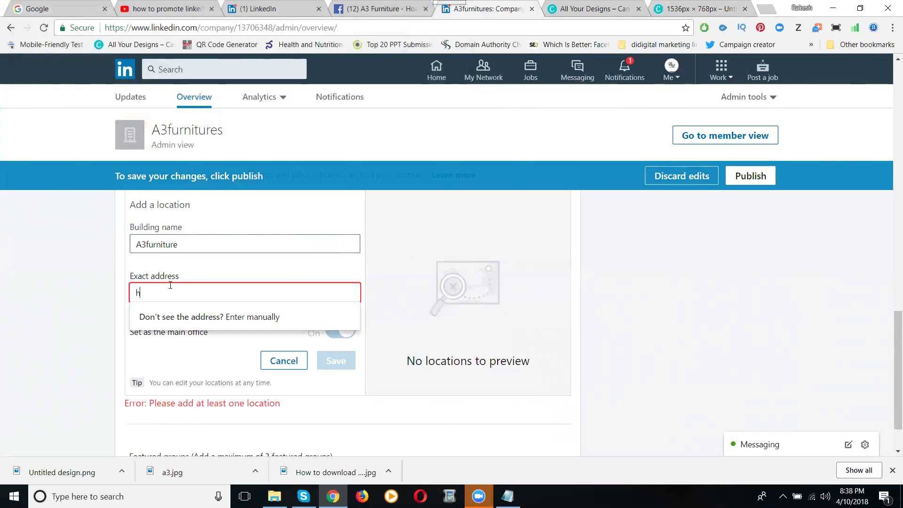
pyautogui.write('yderabad')
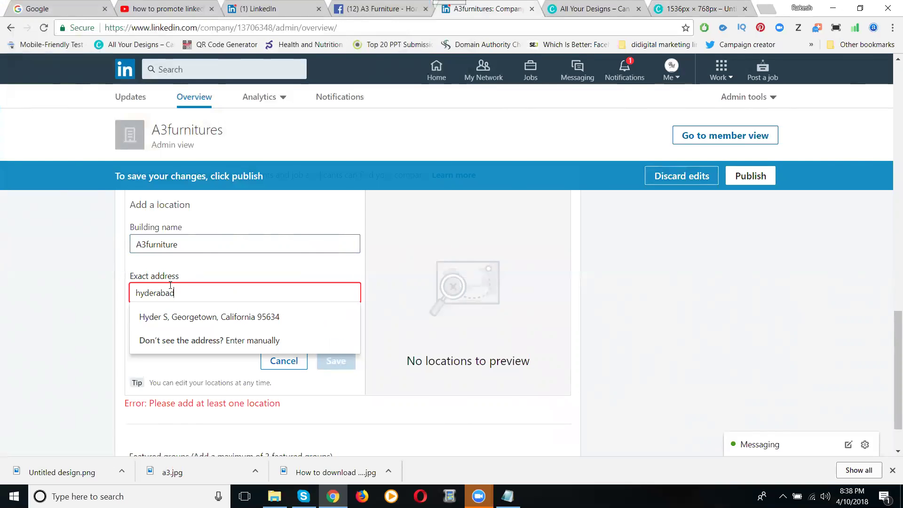
pyautogui.write(' 500018')
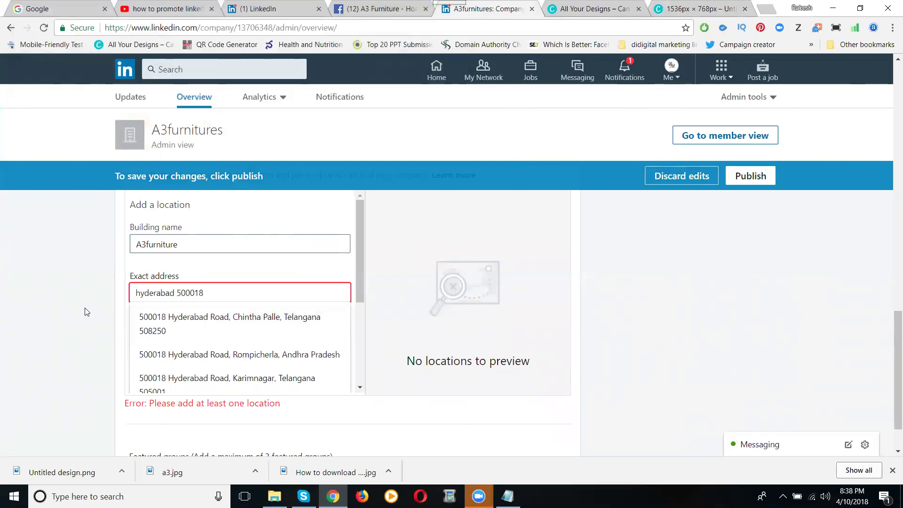
pyautogui.click(86, 313)
pyautogui.tripleClick(176, 299)
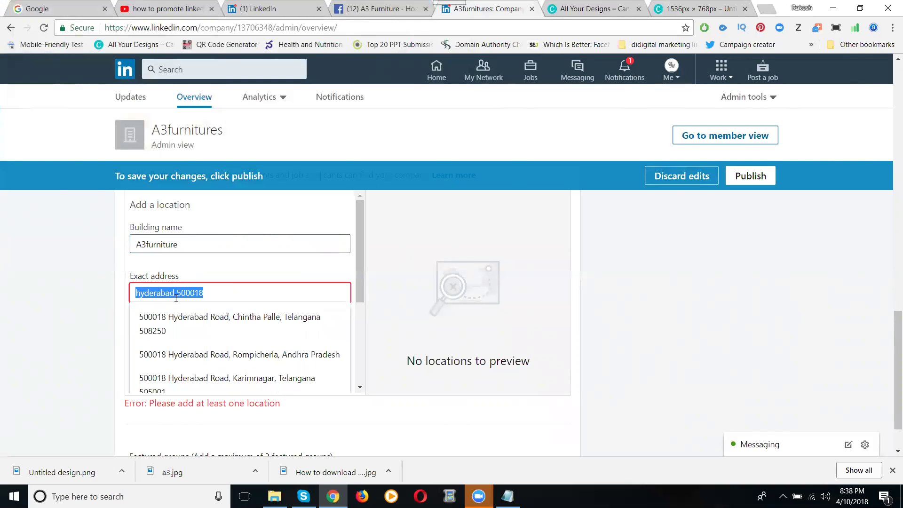
pyautogui.scroll(-1, 176, 338)
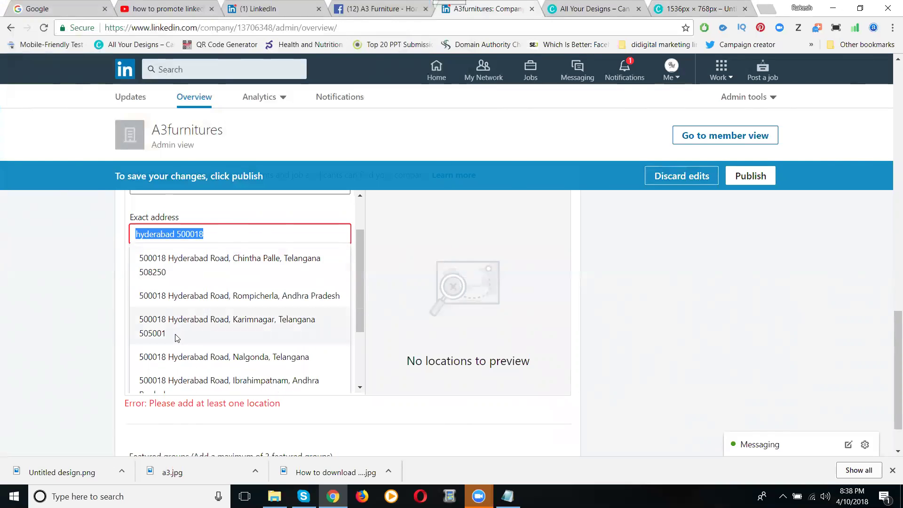
pyautogui.write('hyderabad')
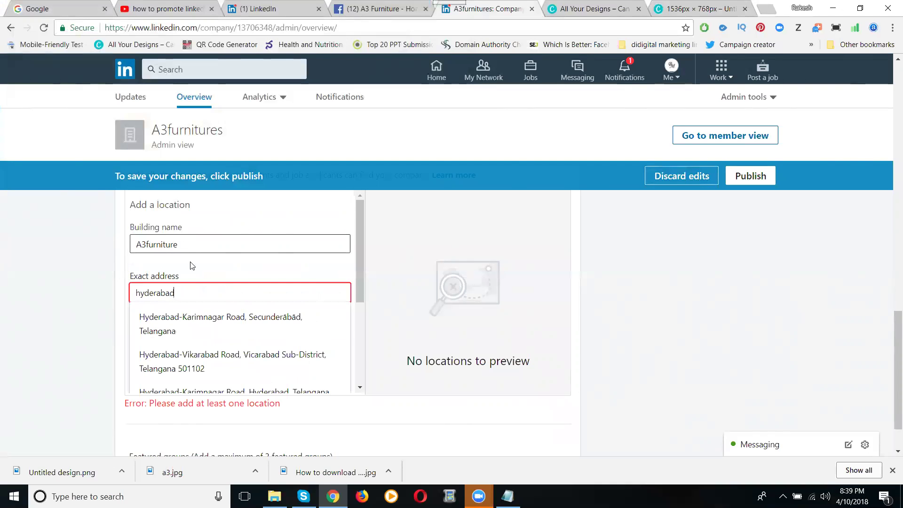
pyautogui.scroll(-3, 212, 336)
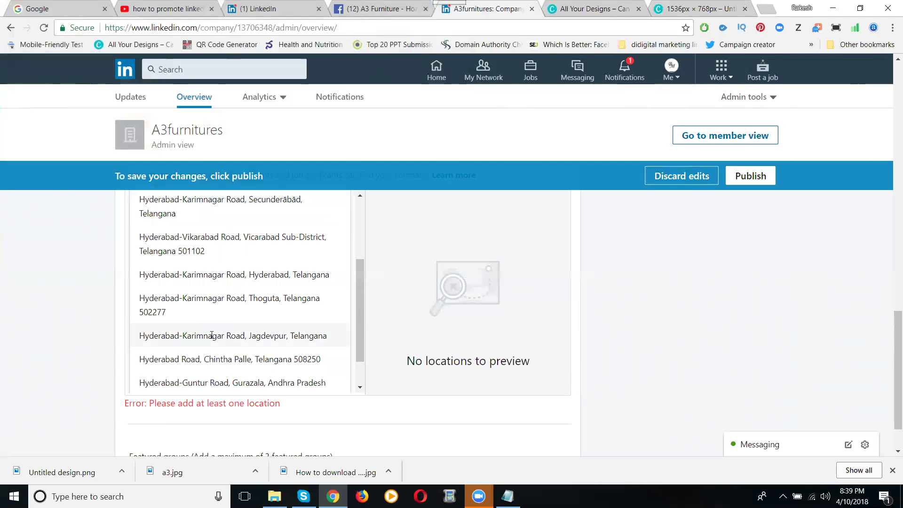
pyautogui.scroll(5, 212, 336)
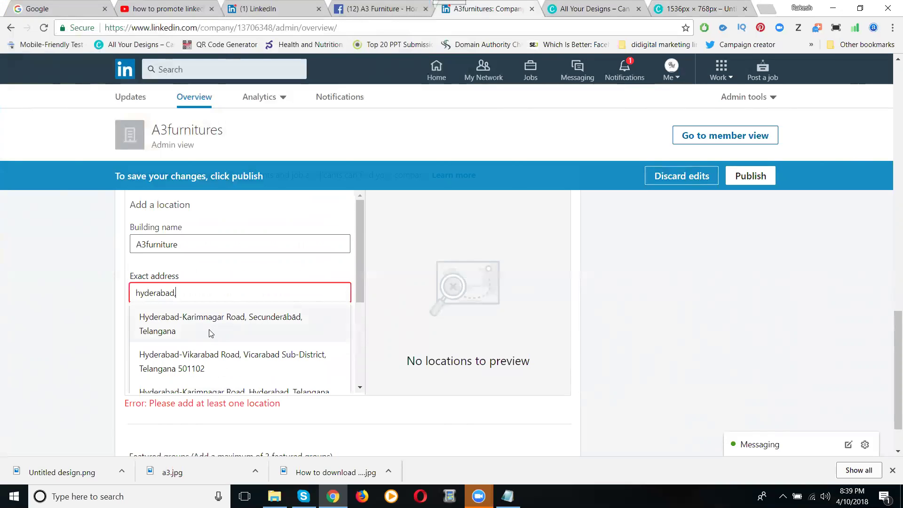
pyautogui.write('madha')
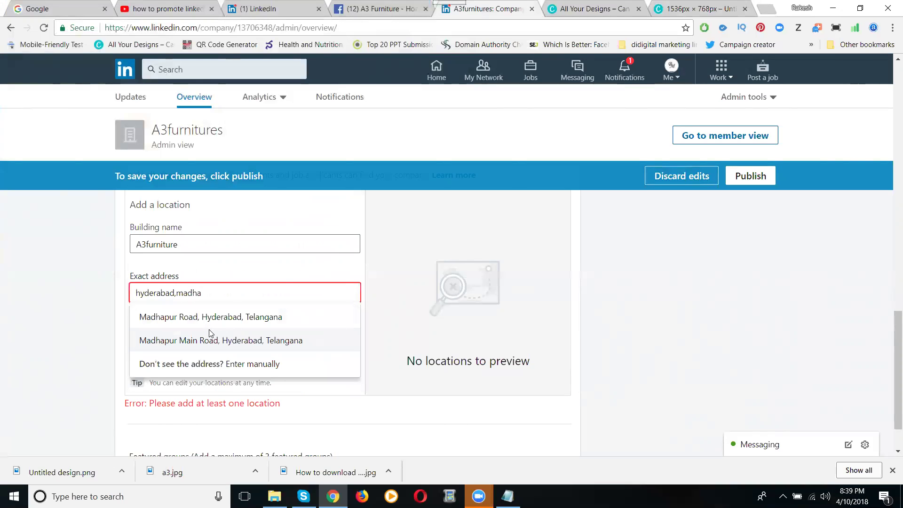
pyautogui.click(215, 314)
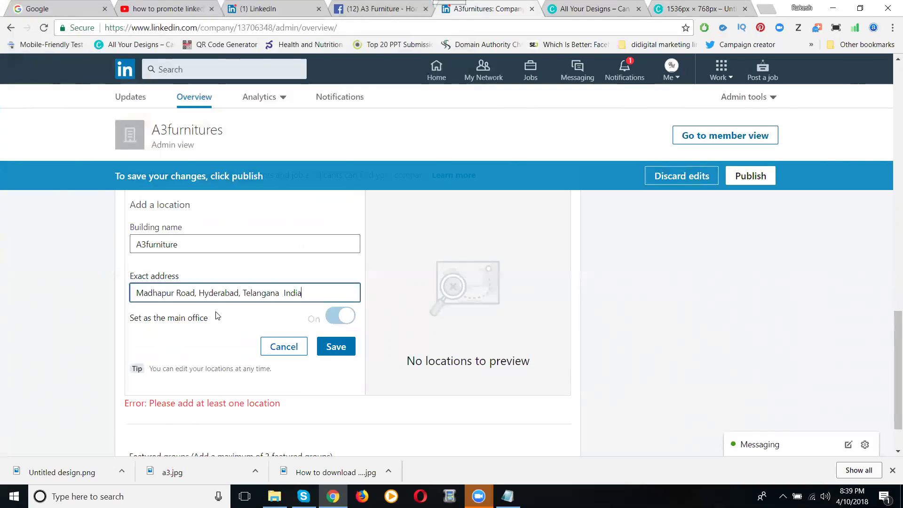
# Step: Save the new A3furniture office location
pyautogui.click(336, 348)
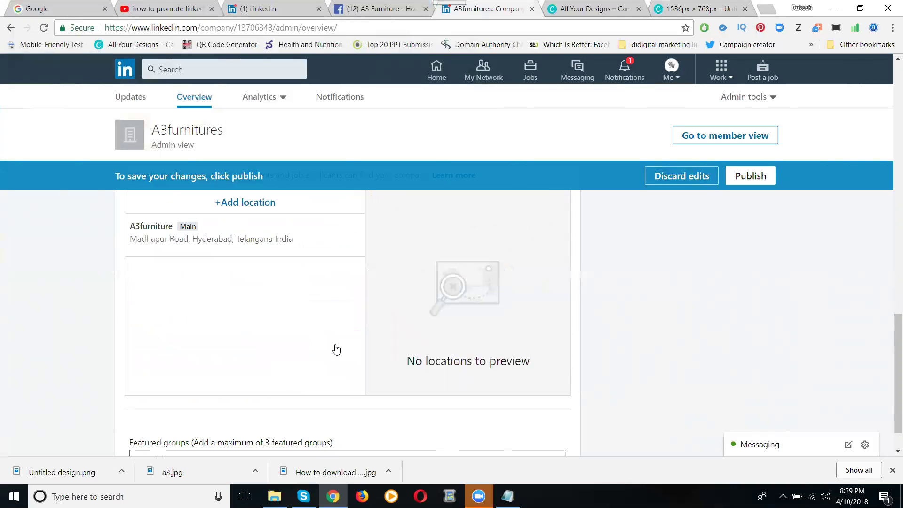
pyautogui.scroll(15, 336, 348)
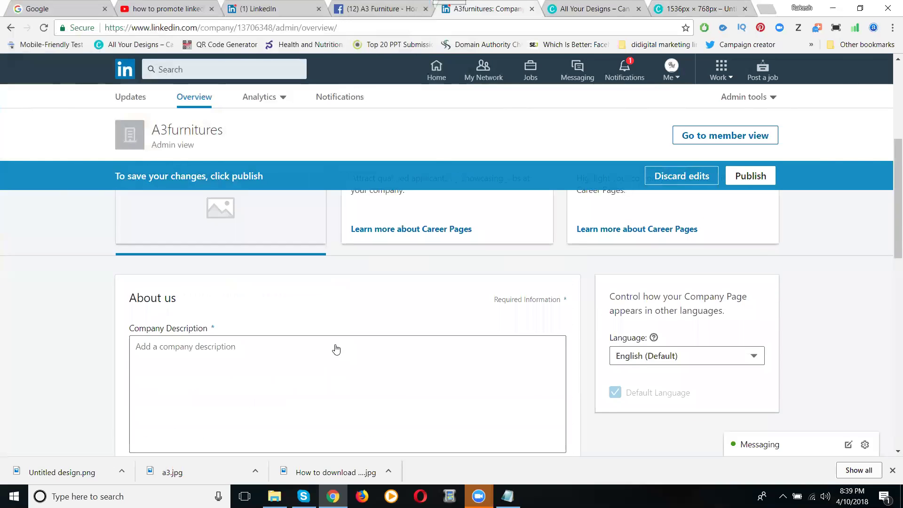
pyautogui.scroll(5, 335, 348)
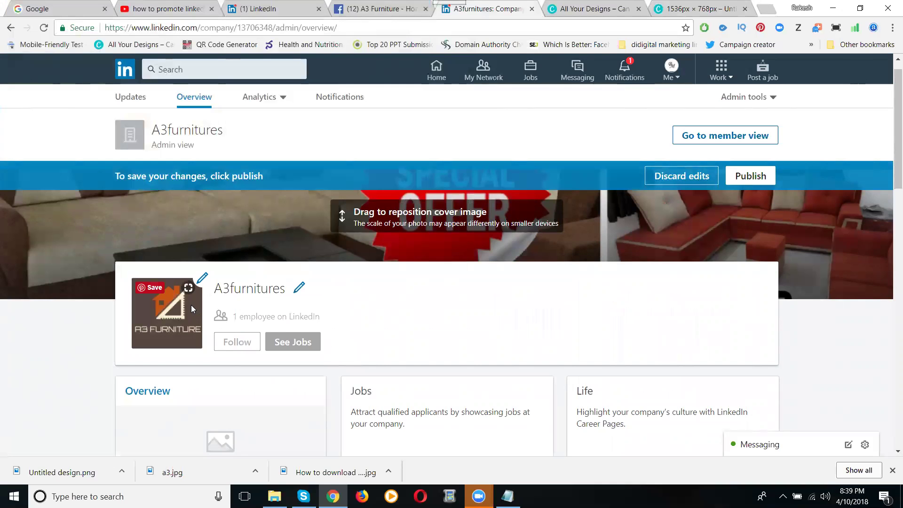
pyautogui.scroll(-5, 192, 309)
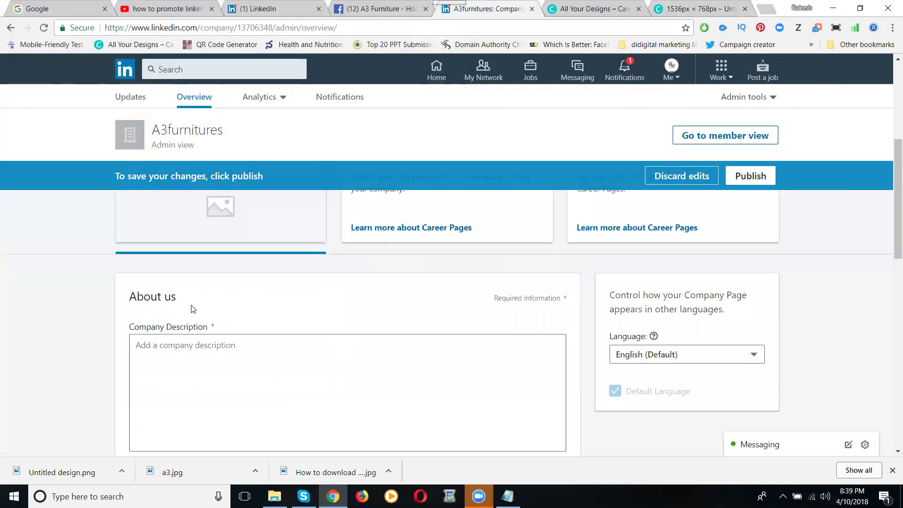
# Step: Select the empty Company Description box and bring the sofa folder in File Explorer forward
pyautogui.click(222, 287)
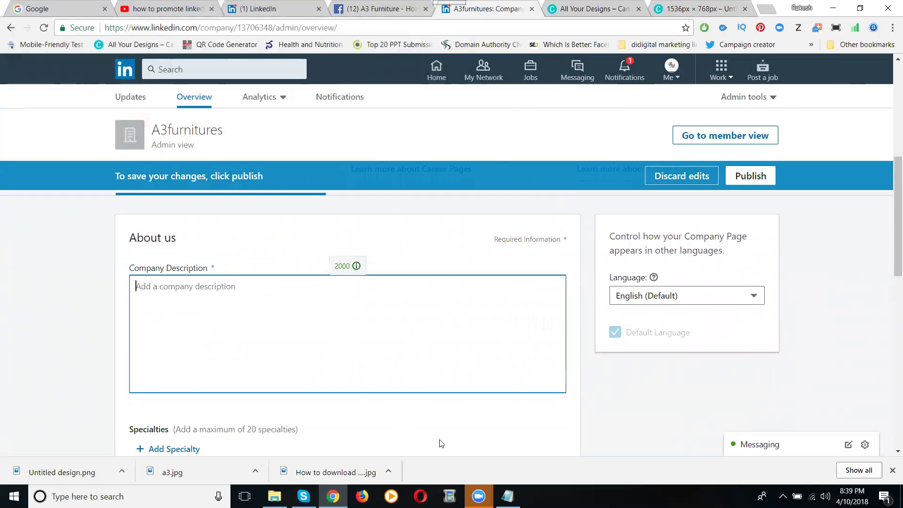
pyautogui.hotkey('alt', 'Tab')
pyautogui.click(478, 448)
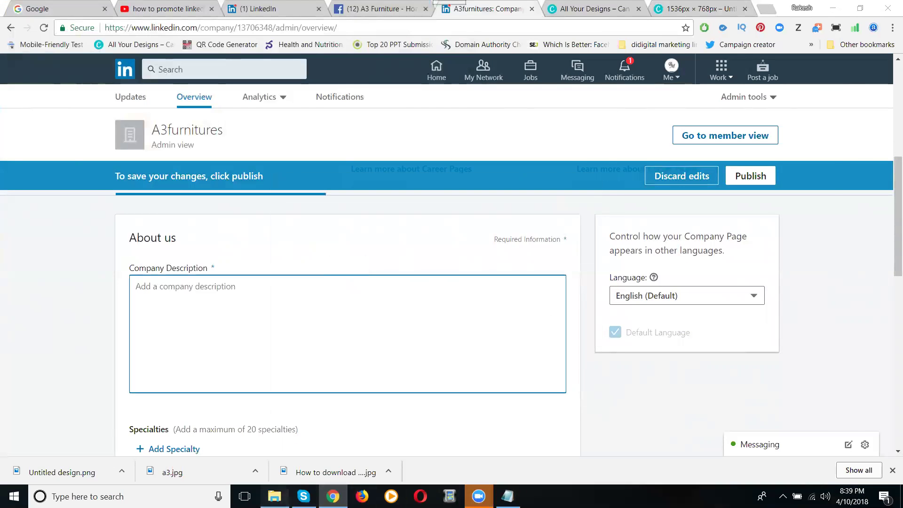
pyautogui.click(274, 496)
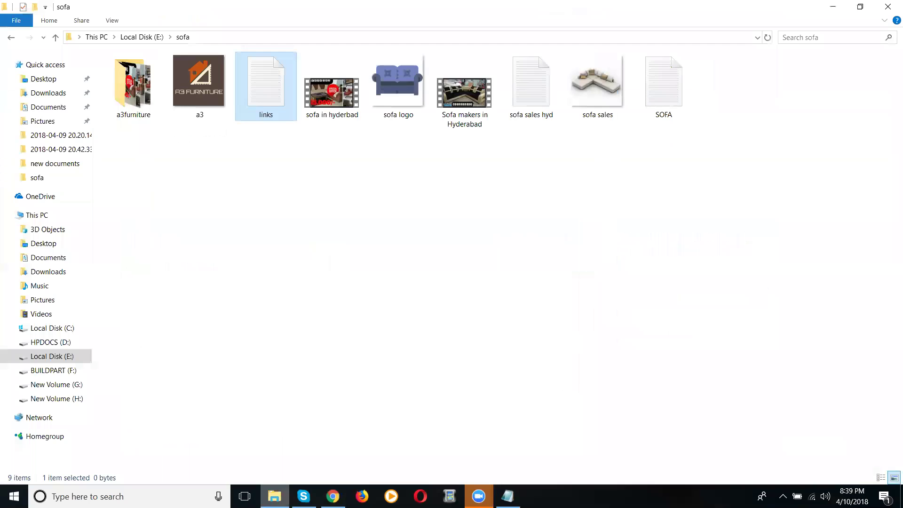
# Step: Open the sofa sales hyd notes maximised and select the description from the suppliers line through the website link
pyautogui.doubleClick(535, 102)
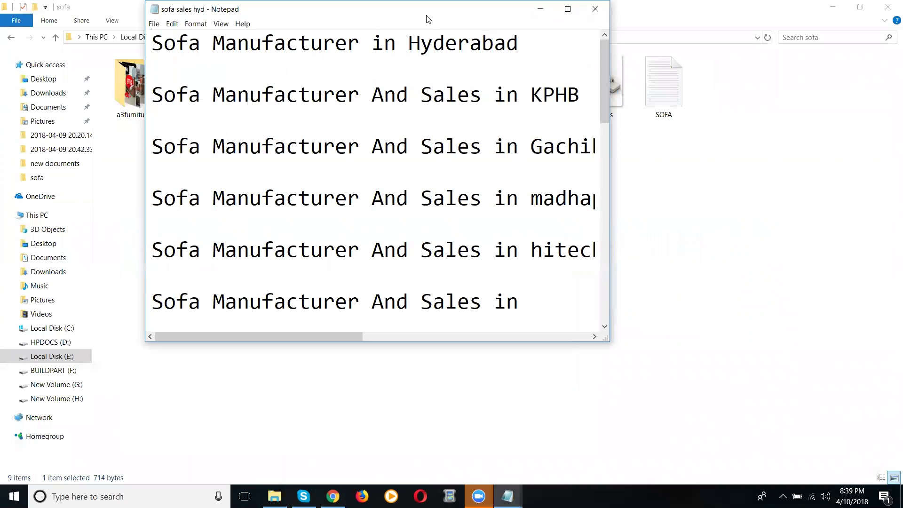
pyautogui.doubleClick(429, 19)
pyautogui.scroll(-5, 269, 237)
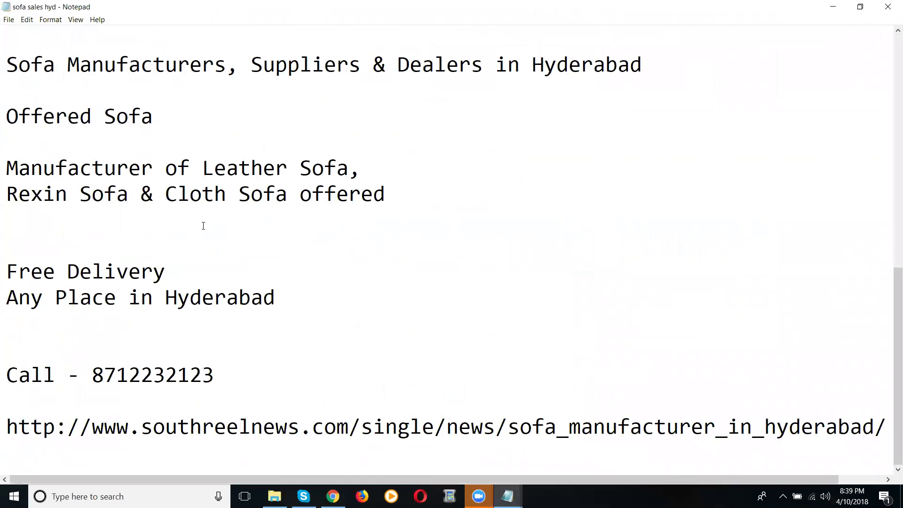
pyautogui.scroll(2, 99, 187)
pyautogui.moveTo(18, 143); pyautogui.dragTo(75, 453)
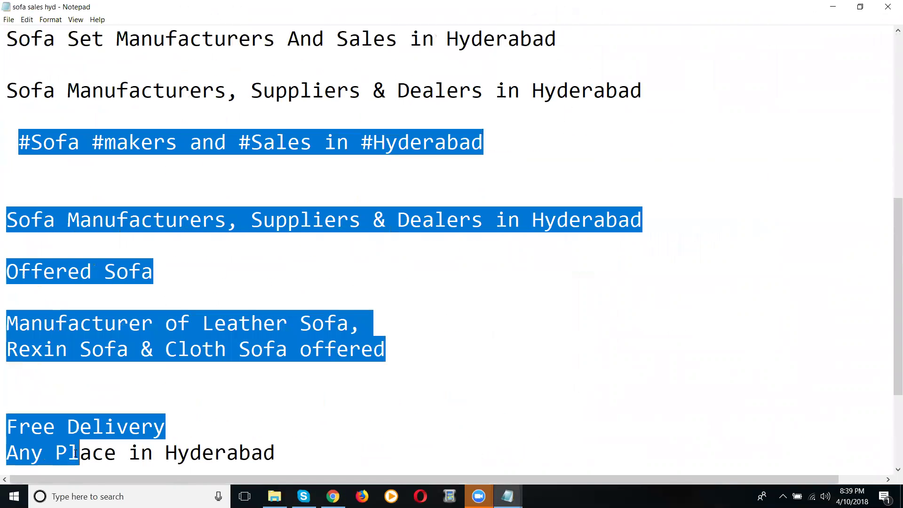
pyautogui.click(184, 301)
pyautogui.moveTo(9, 218); pyautogui.dragTo(94, 494)
pyautogui.hotkey('ctrl', 'c')
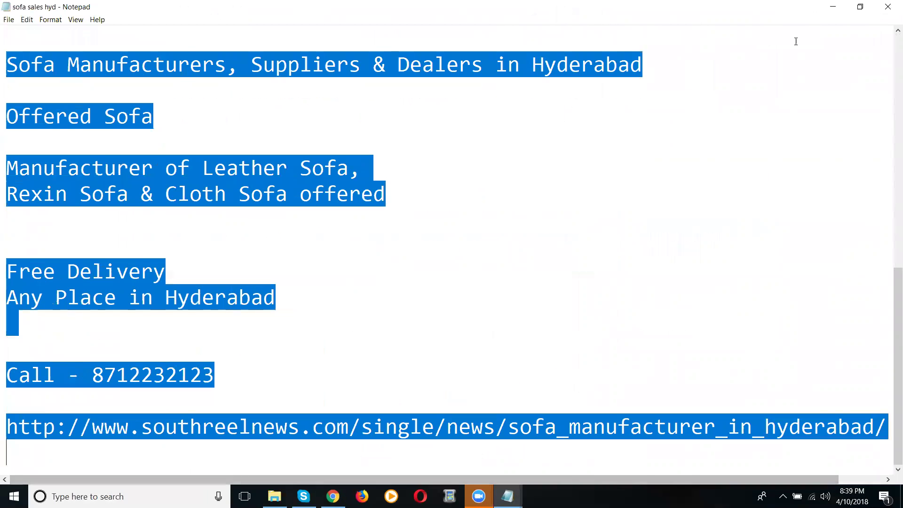
# Step: Paste the sofa description into Company Description and its website link into Website URL
pyautogui.click(831, 8)
pyautogui.click(830, 13)
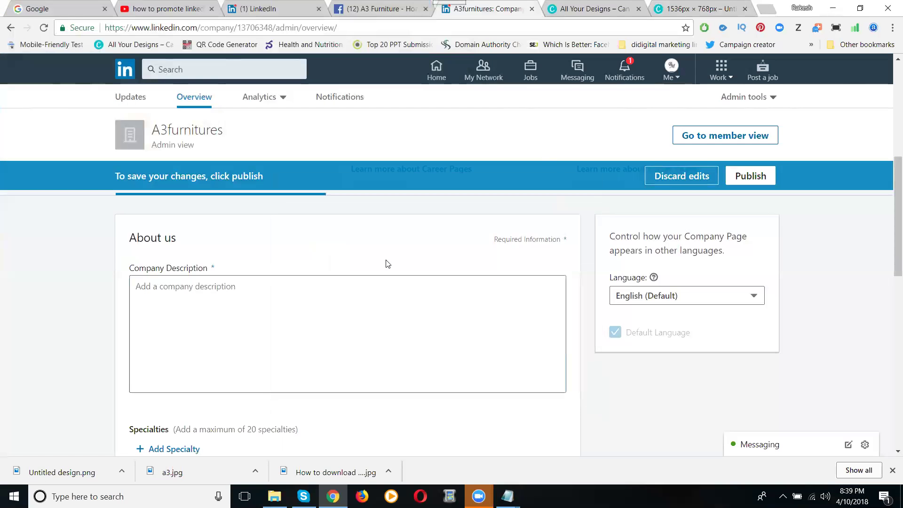
pyautogui.click(340, 296)
pyautogui.hotkey('ctrl', 'v')
pyautogui.scroll(-6, 73, 295)
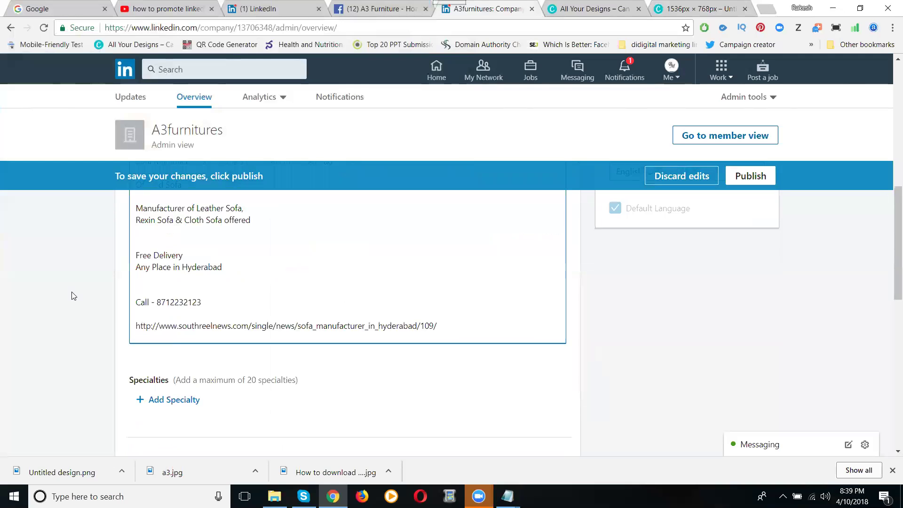
pyautogui.click(216, 305)
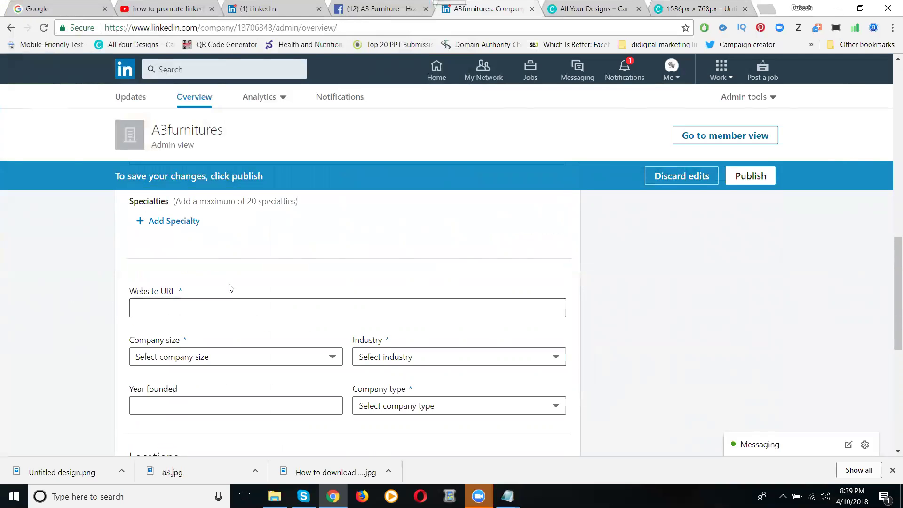
pyautogui.scroll(3, 228, 288)
pyautogui.tripleClick(274, 265)
pyautogui.hotkey('ctrl', 'c')
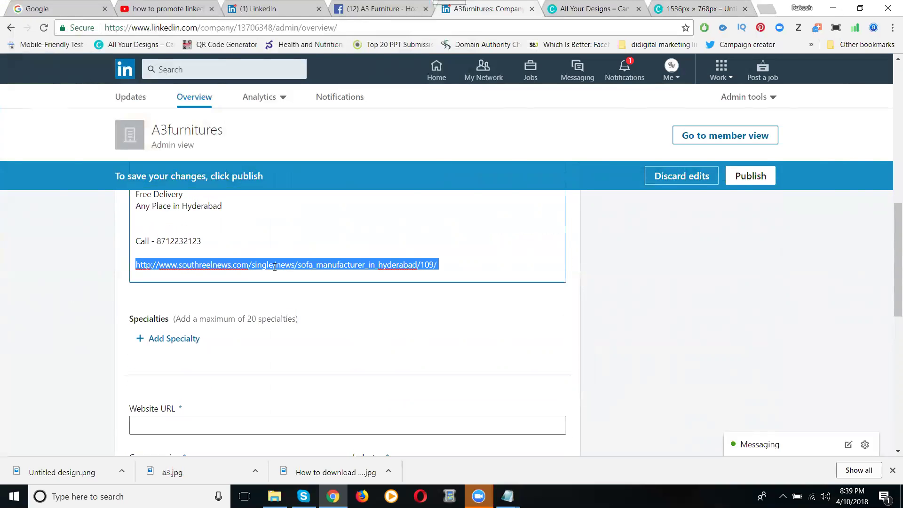
pyautogui.click(212, 418)
pyautogui.hotkey('ctrl', 'v')
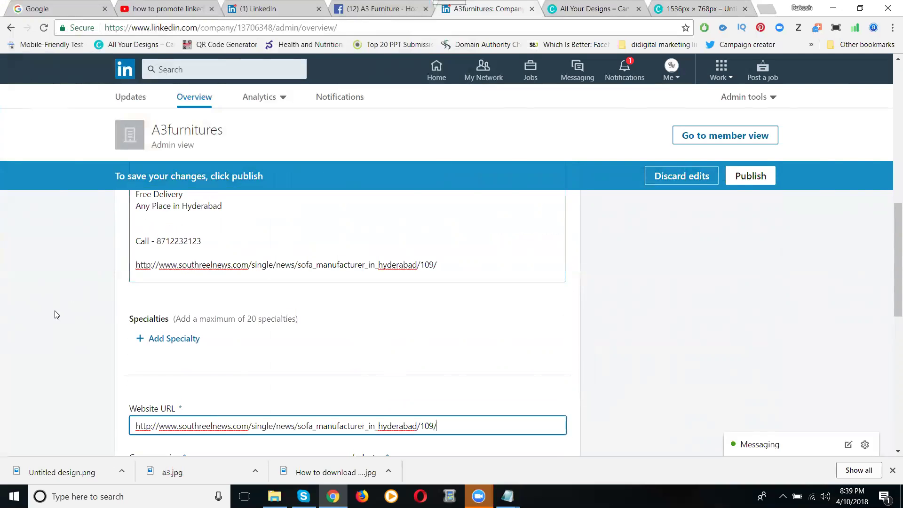
# Step: Set company size to 2-10 employees and industry to Furniture
pyautogui.scroll(-3, 56, 314)
pyautogui.scroll(-2, 56, 314)
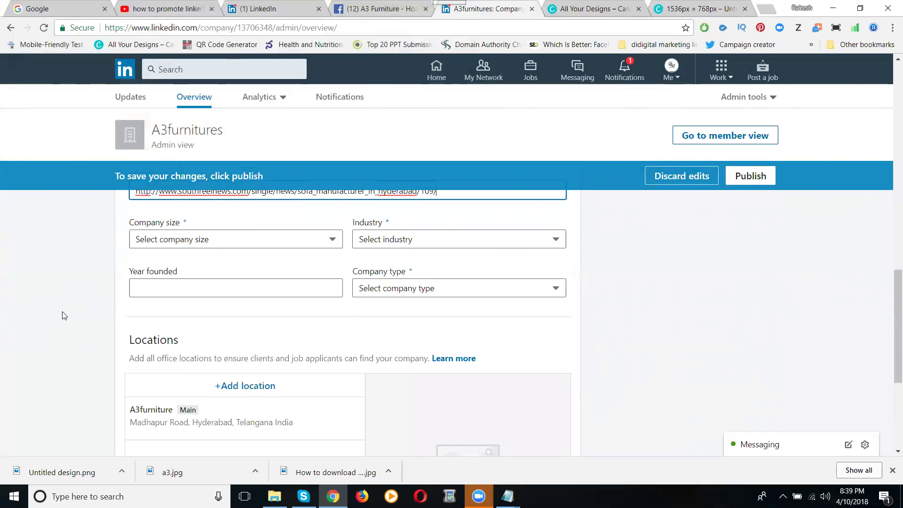
pyautogui.click(172, 240)
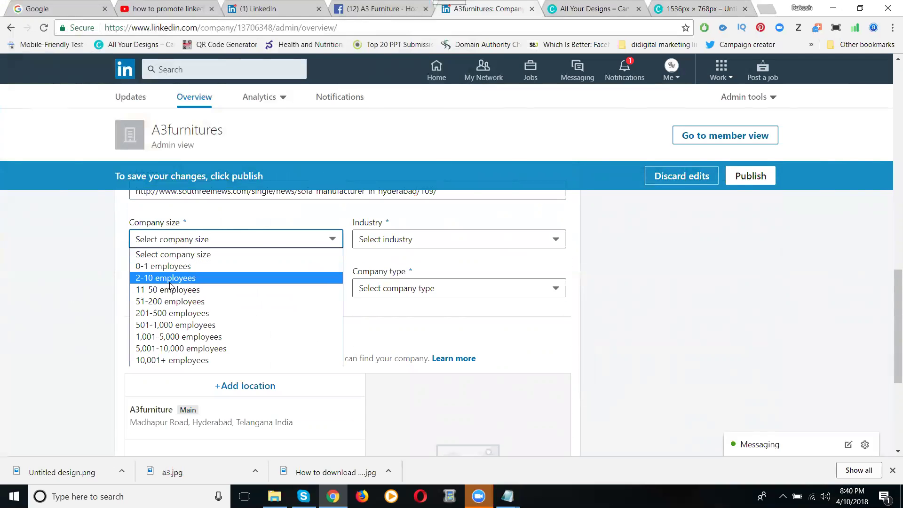
pyautogui.click(276, 277)
pyautogui.click(373, 241)
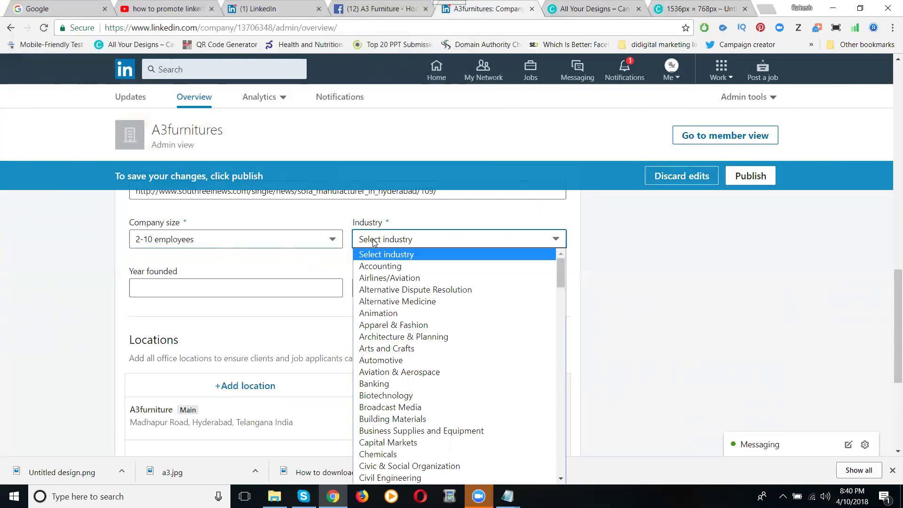
pyautogui.click(752, 451)
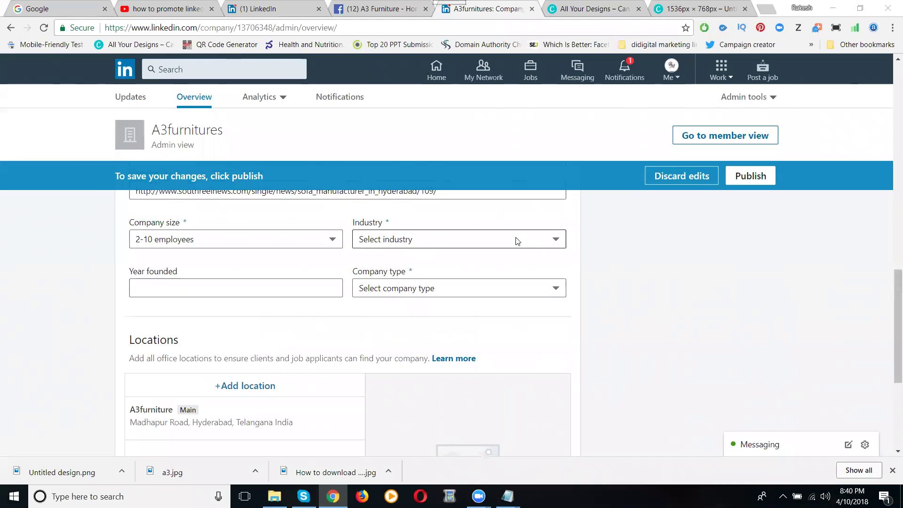
pyautogui.click(518, 241)
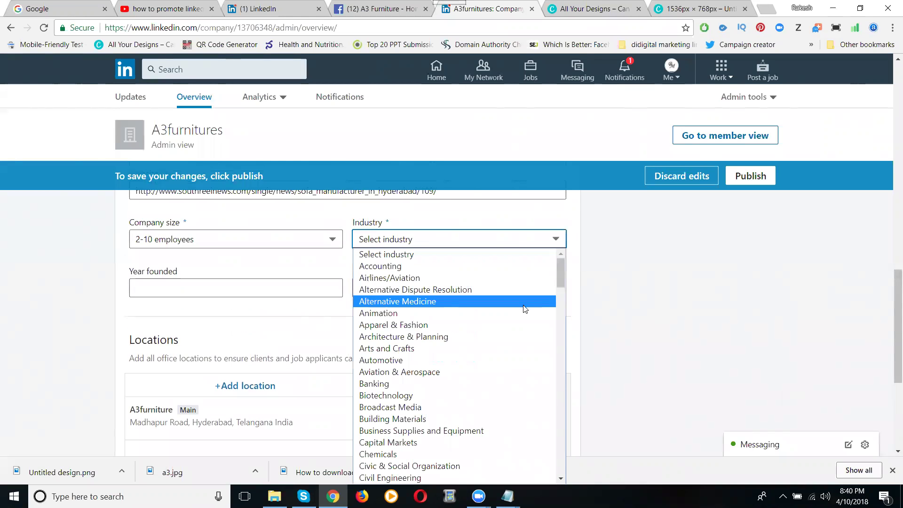
pyautogui.scroll(-3, 490, 327)
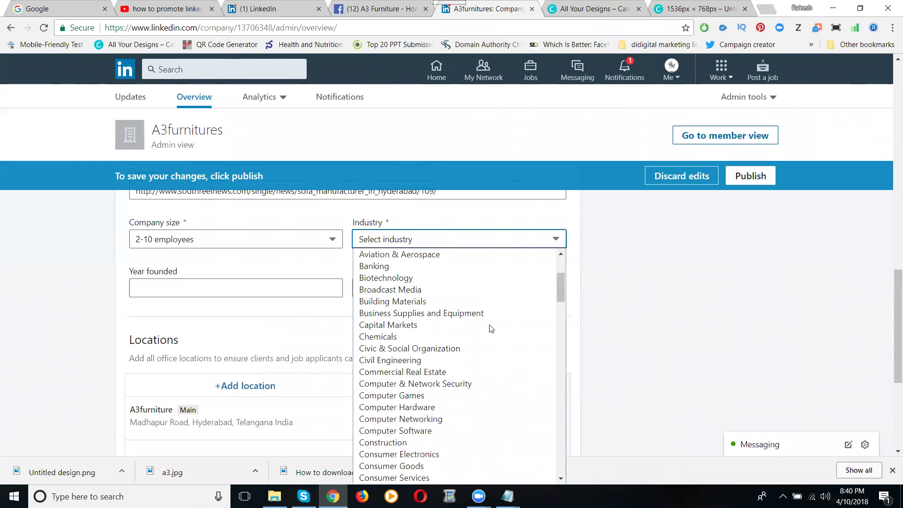
pyautogui.scroll(-9, 492, 327)
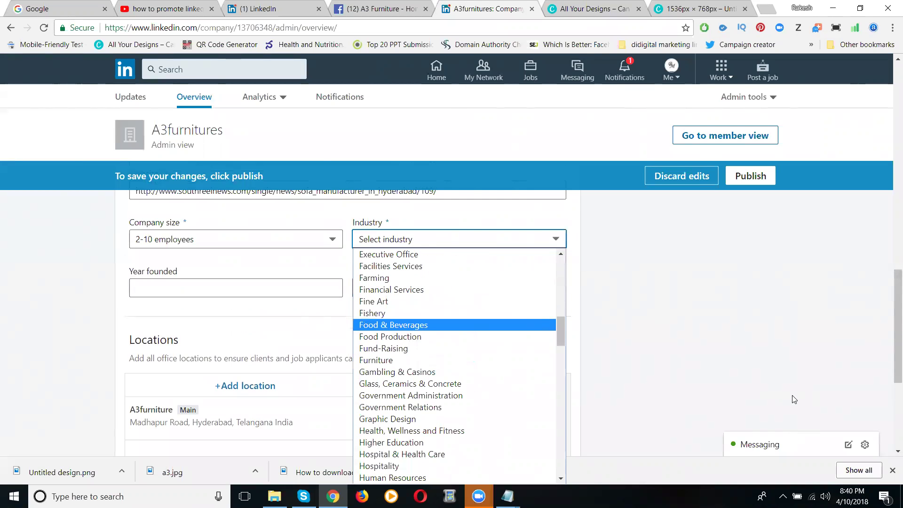
pyautogui.click(448, 239)
pyautogui.scroll(-9, 442, 306)
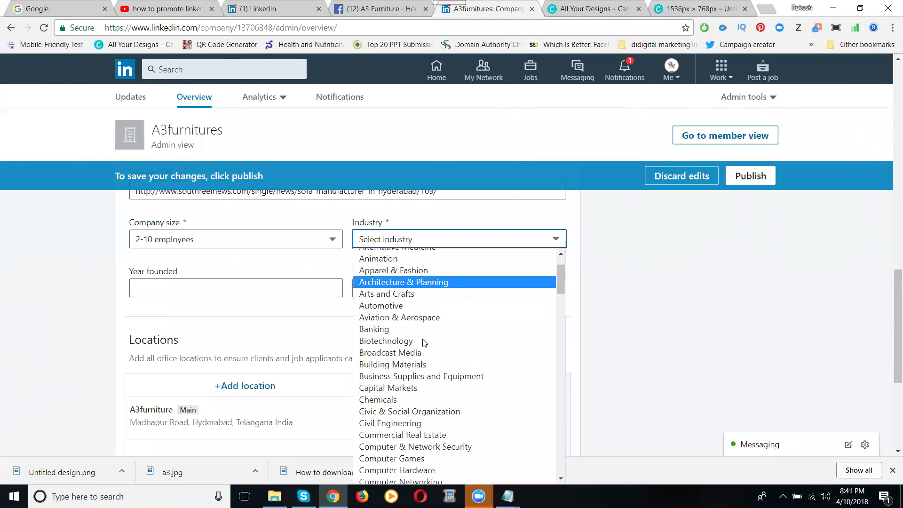
pyautogui.scroll(-3, 423, 342)
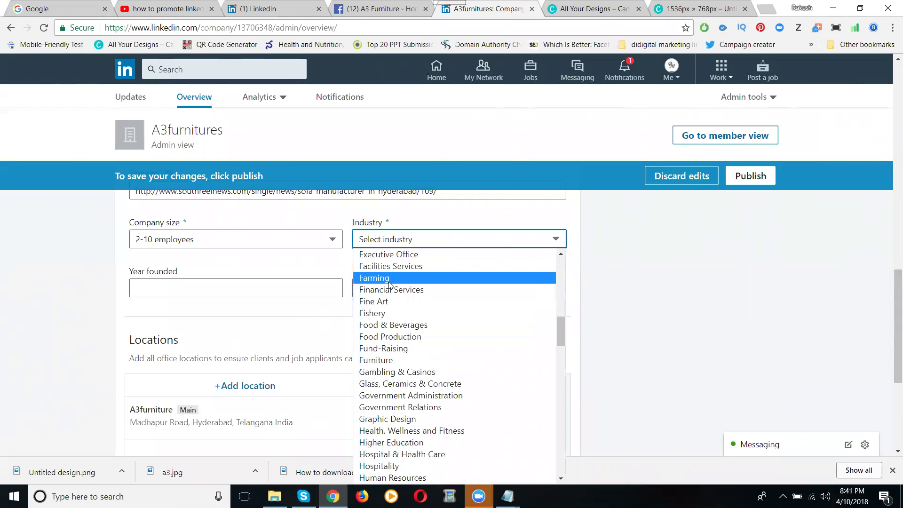
pyautogui.click(385, 361)
# Step: Enter 2014 as the year founded and set company type to Public Company
pyautogui.click(147, 285)
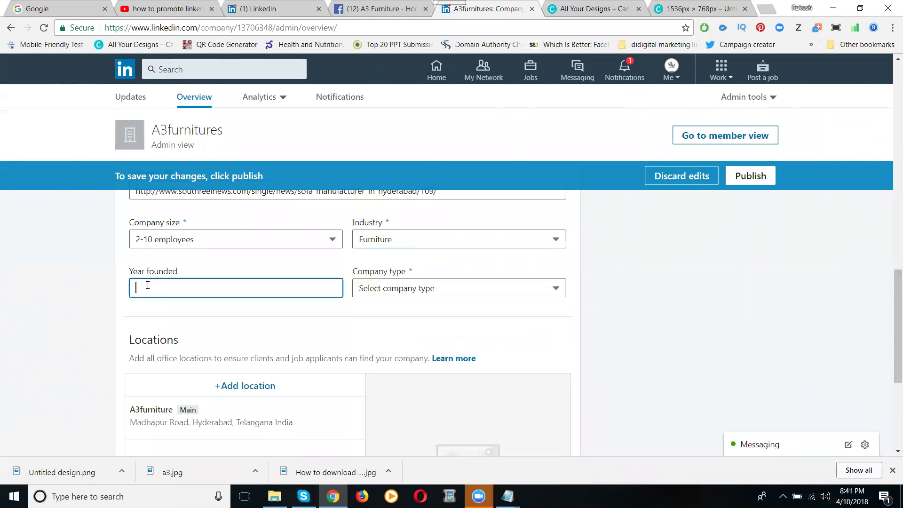
pyautogui.write('2014')
pyautogui.click(375, 291)
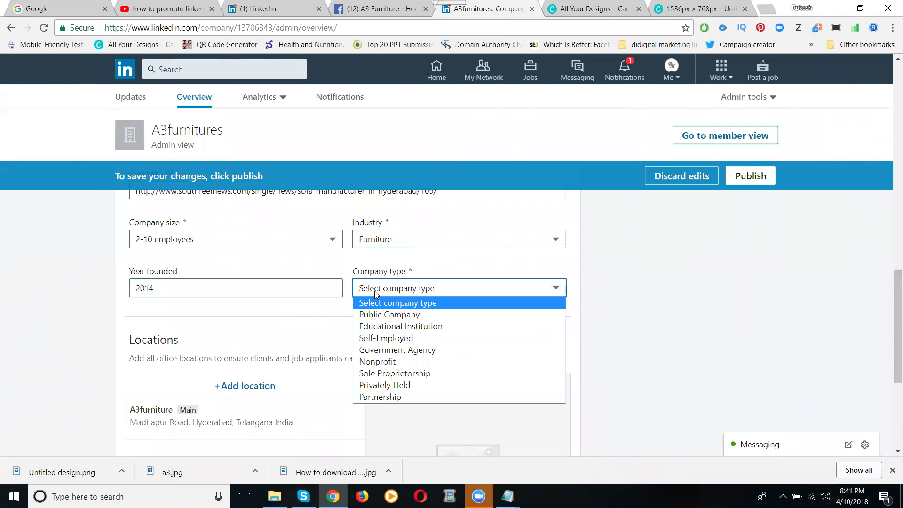
pyautogui.click(376, 315)
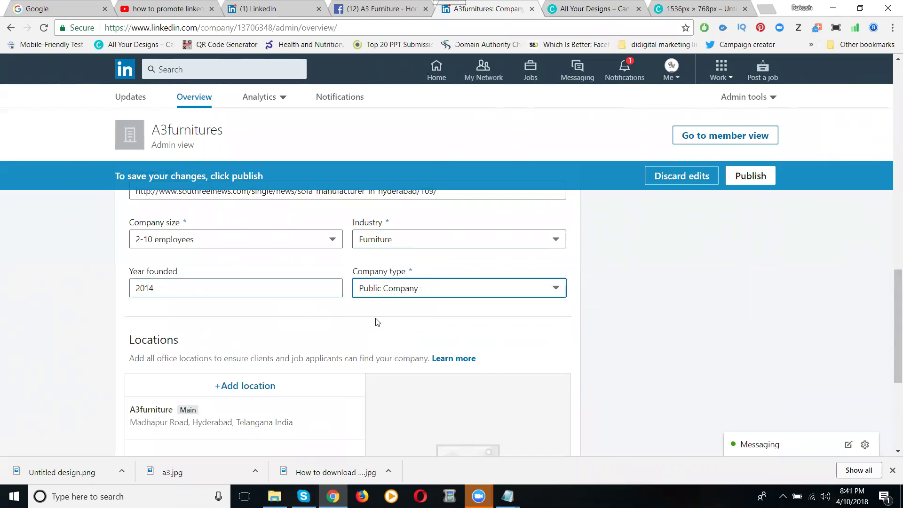
pyautogui.scroll(-3, 125, 332)
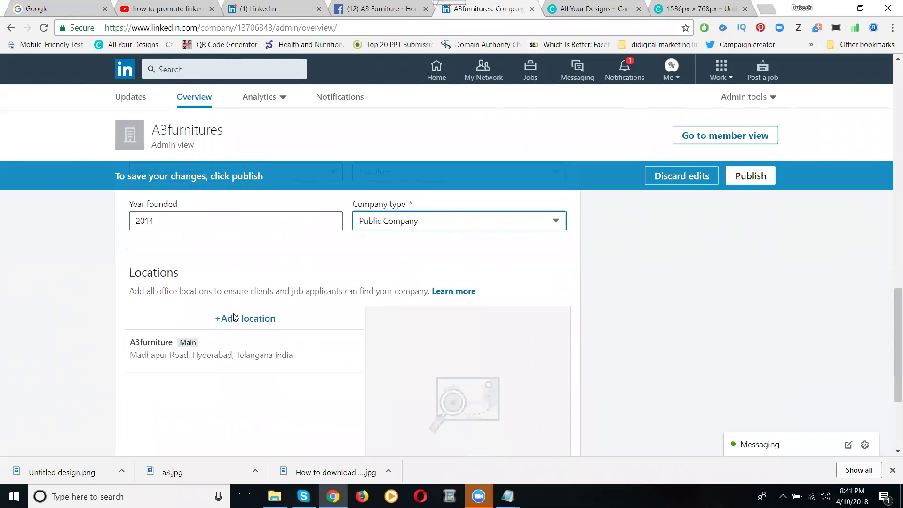
pyautogui.scroll(-2, 265, 313)
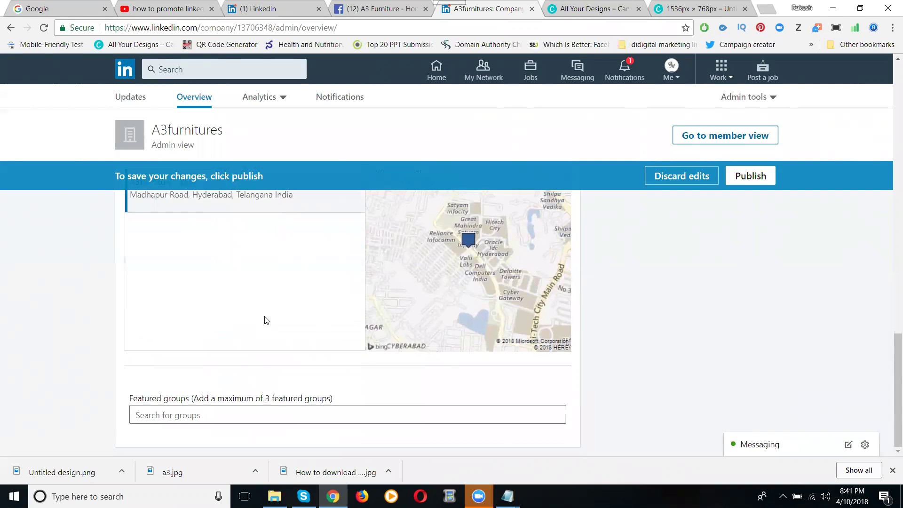
pyautogui.click(211, 415)
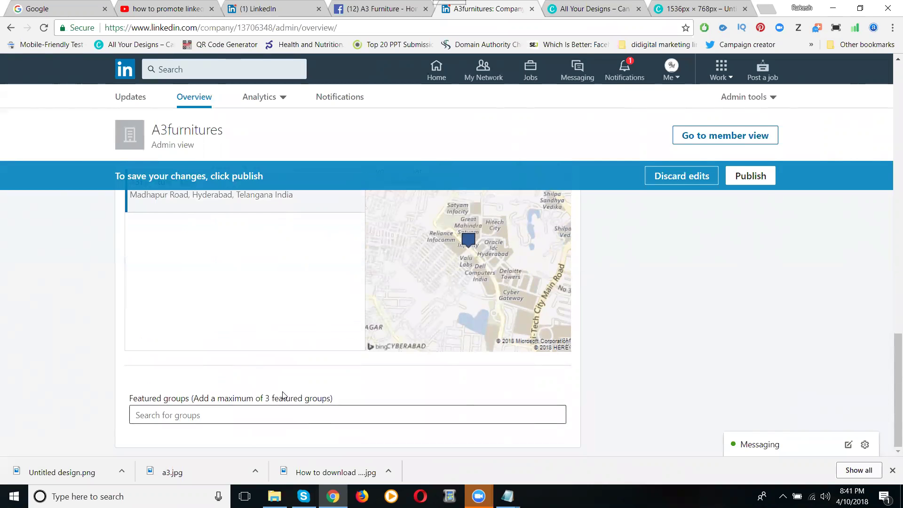
pyautogui.scroll(7, 283, 397)
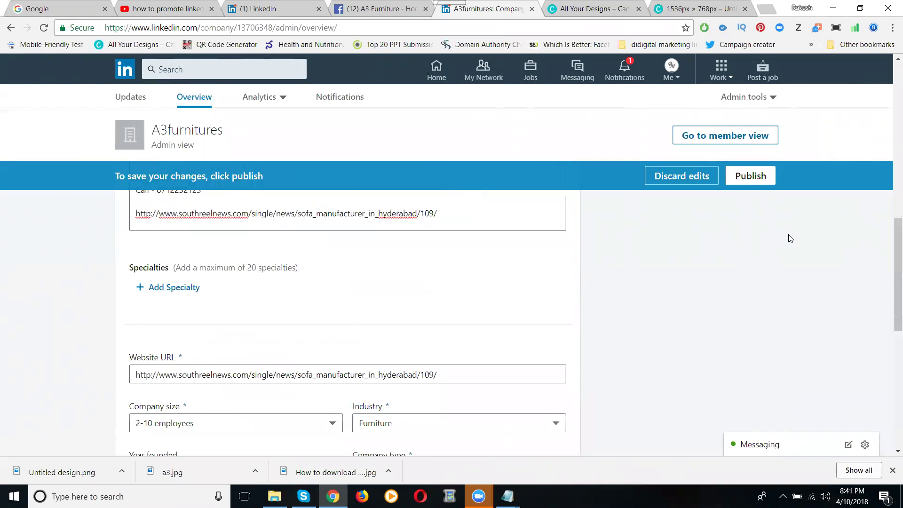
# Step: Publish the page changes, then move through the A3furnitures admin tabs to the Updates view
pyautogui.click(750, 176)
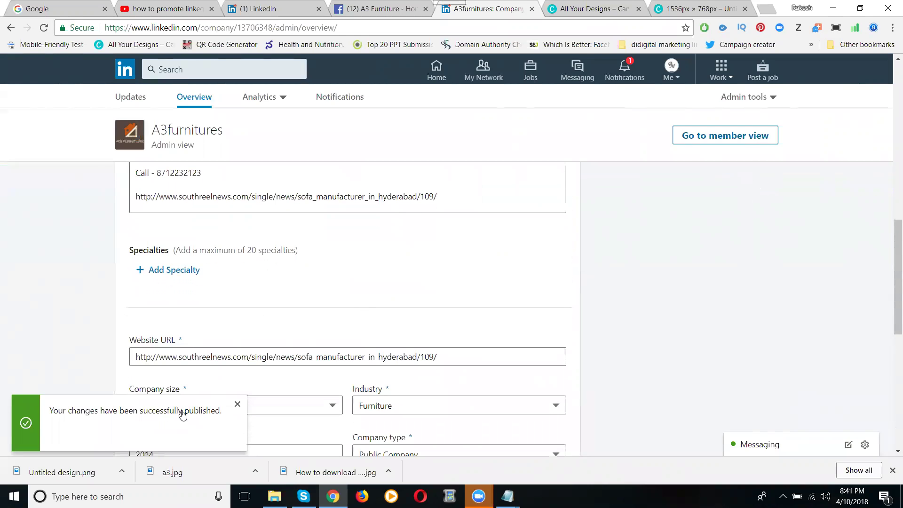
pyautogui.click(136, 102)
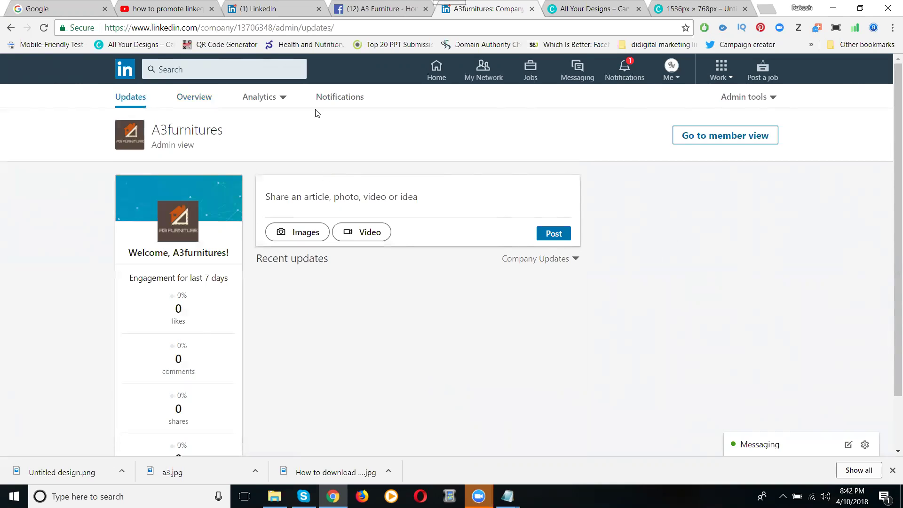
pyautogui.click(202, 99)
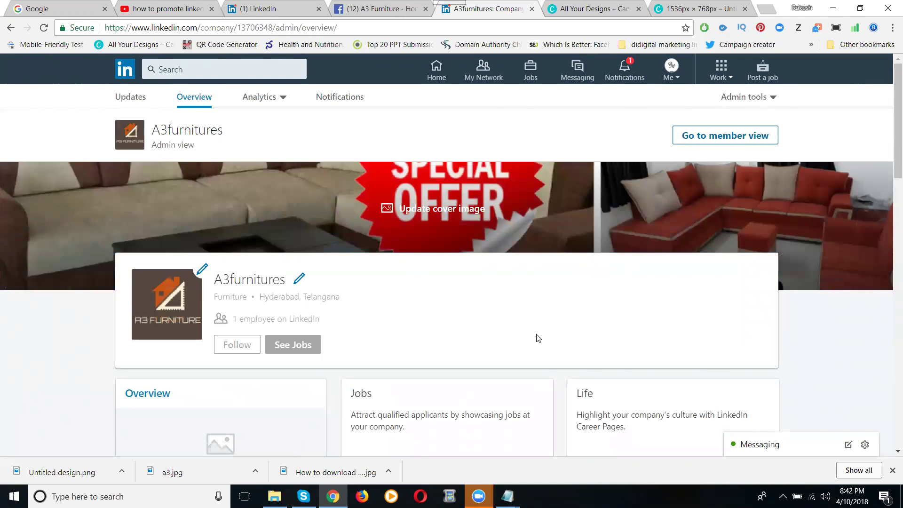
pyautogui.click(258, 99)
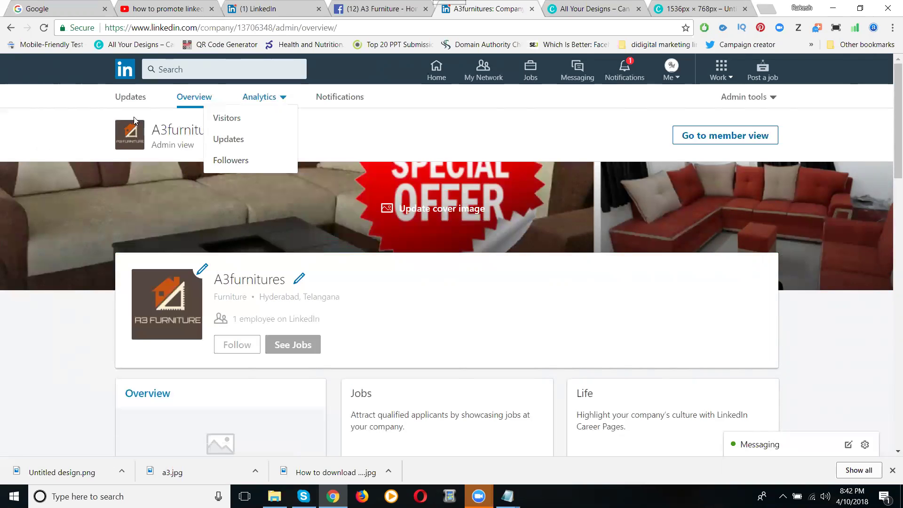
pyautogui.click(133, 99)
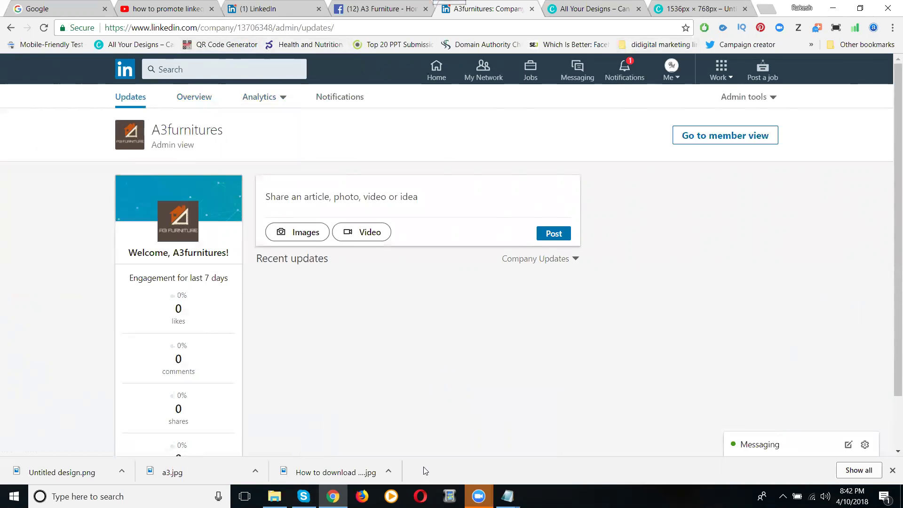
# Step: Open a Chrome incognito window and enter linkedin.com/company/A3furnitures as the address
pyautogui.click(892, 28)
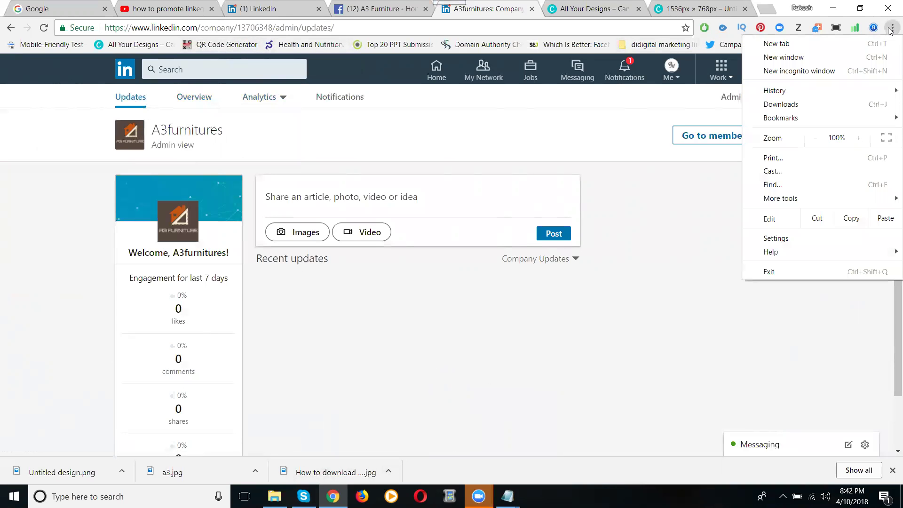
pyautogui.click(816, 72)
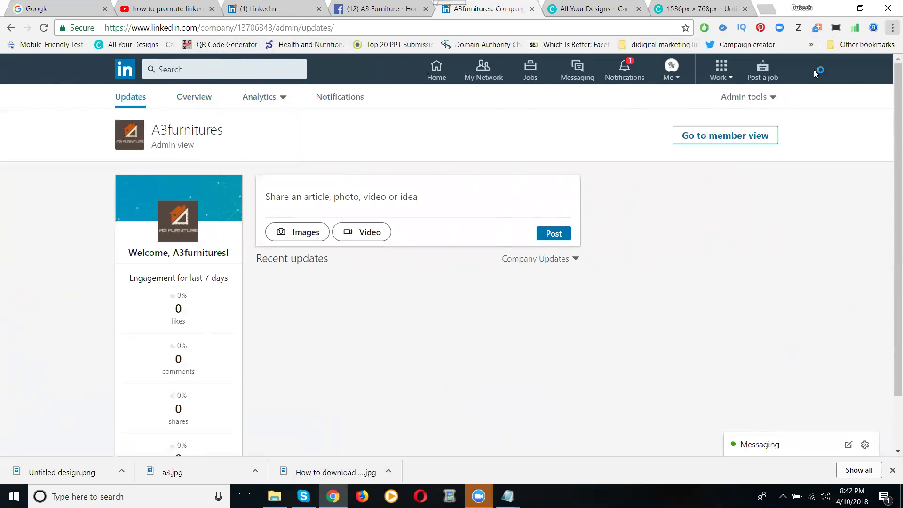
pyautogui.write('linked')
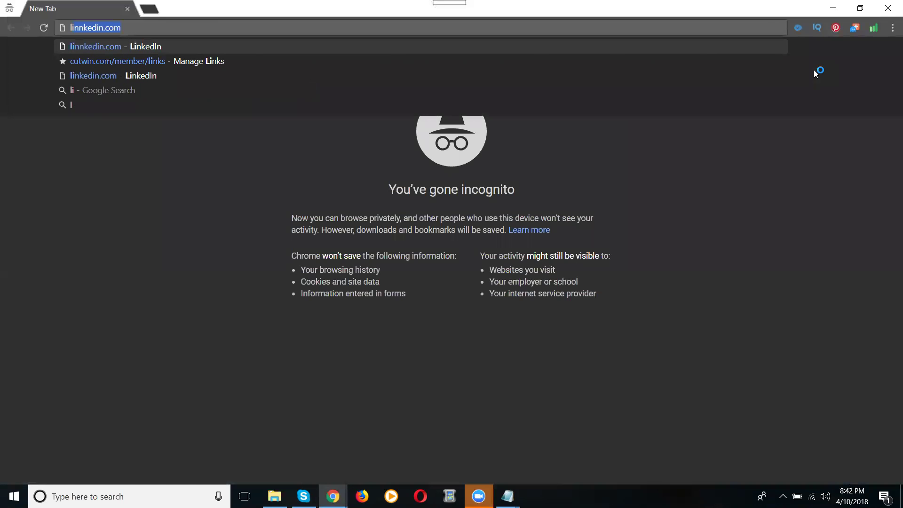
pyautogui.write('in.c')
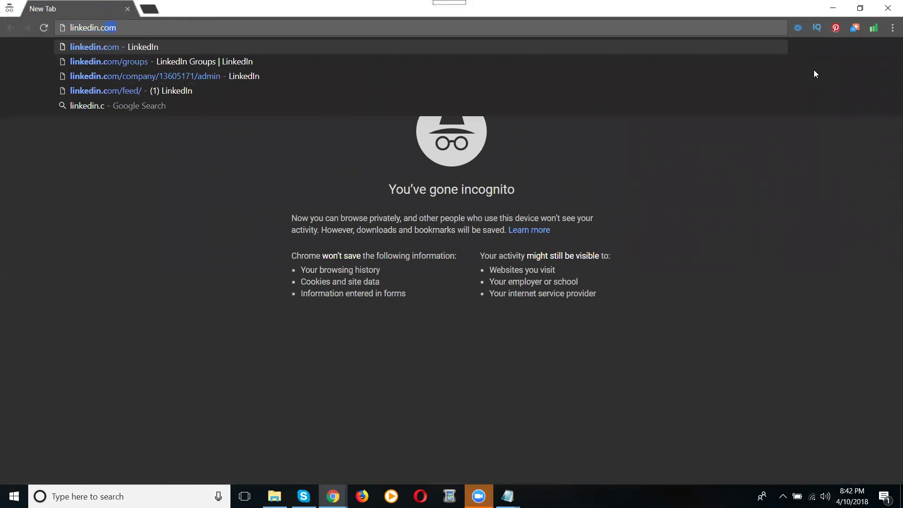
pyautogui.write('om/ca')
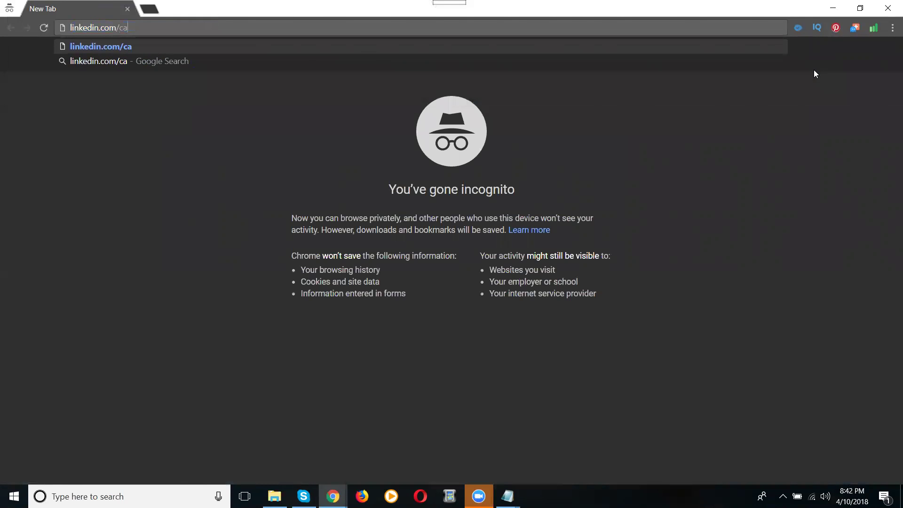
pyautogui.write('mpany')
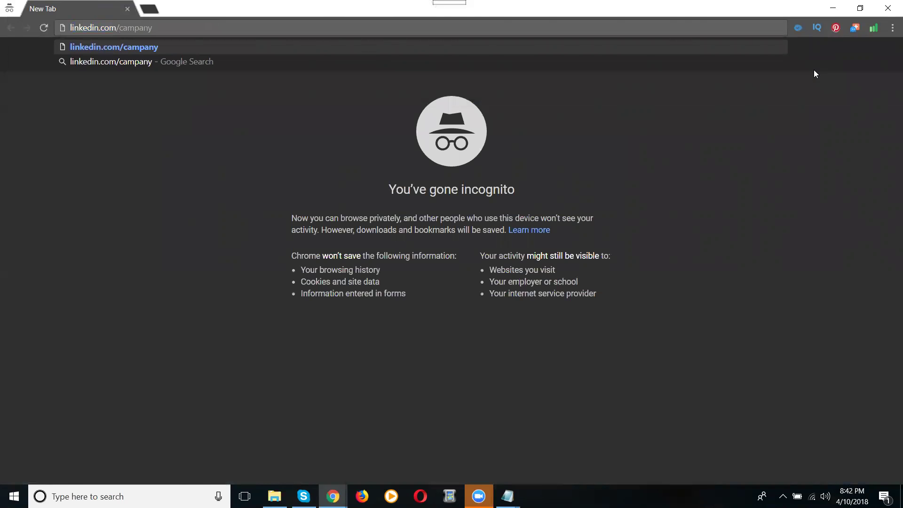
pyautogui.press('BackSpace')
pyautogui.write('ompany')
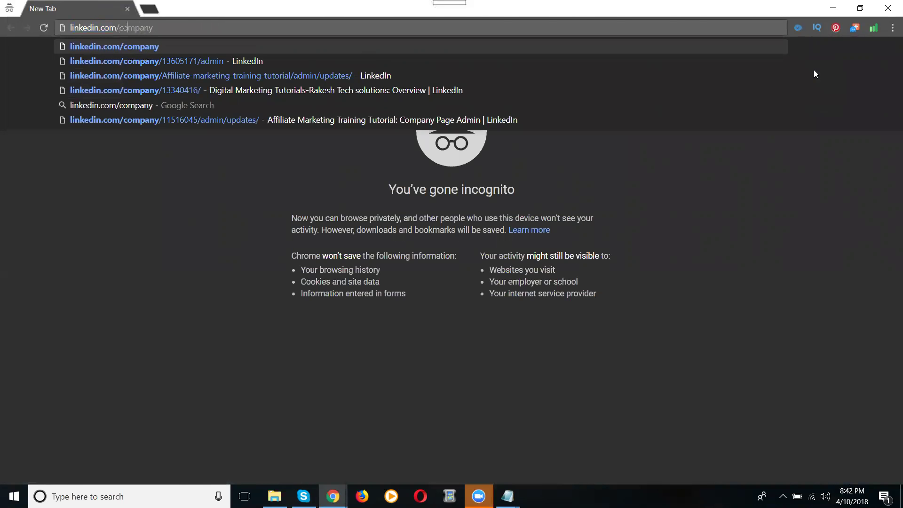
pyautogui.write('/')
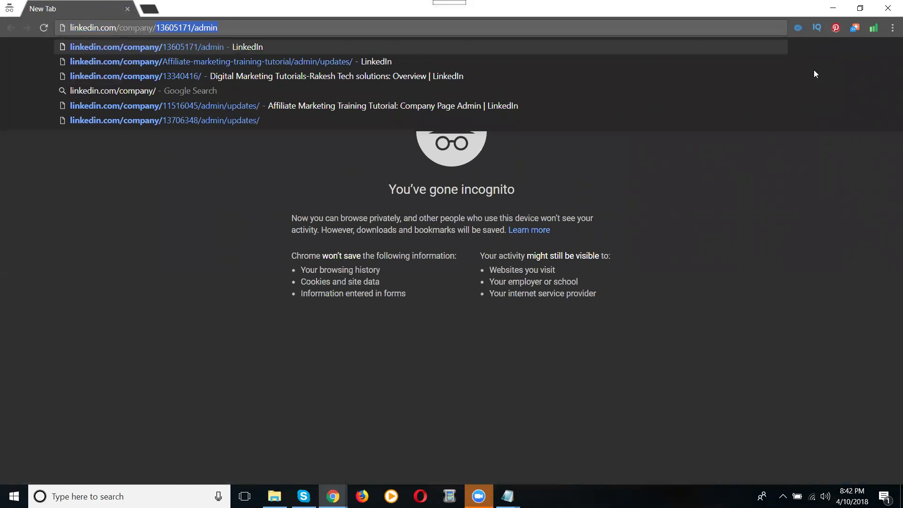
pyautogui.write('A3furn')
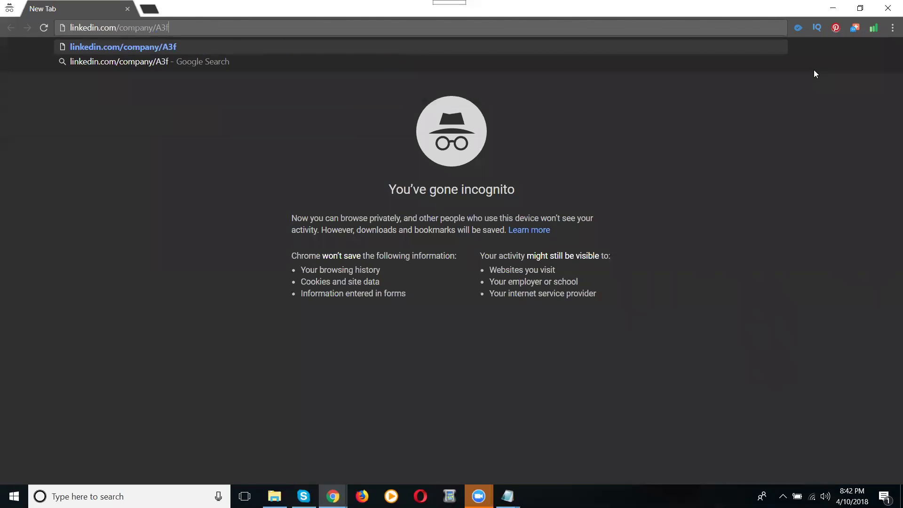
pyautogui.write('itures')
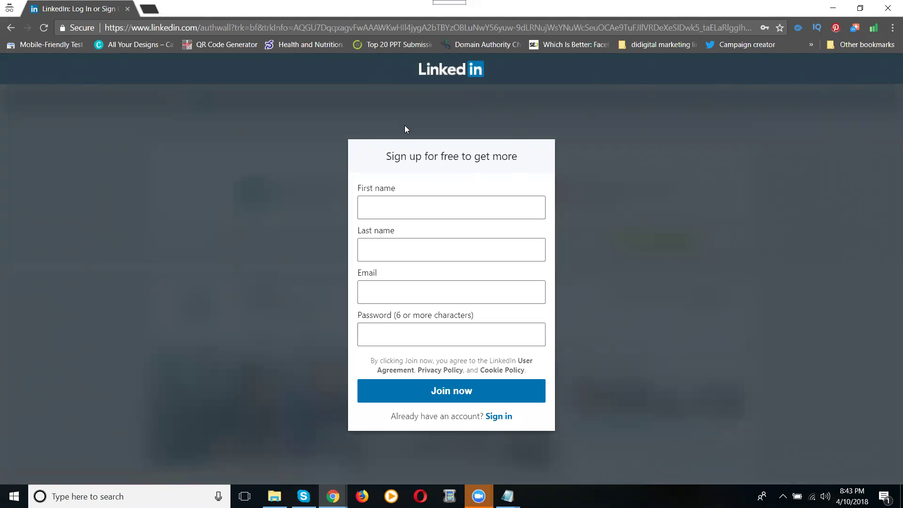
# Step: Minimise the incognito window to bring back the A3furnitures admin Updates page
pyautogui.click(834, 8)
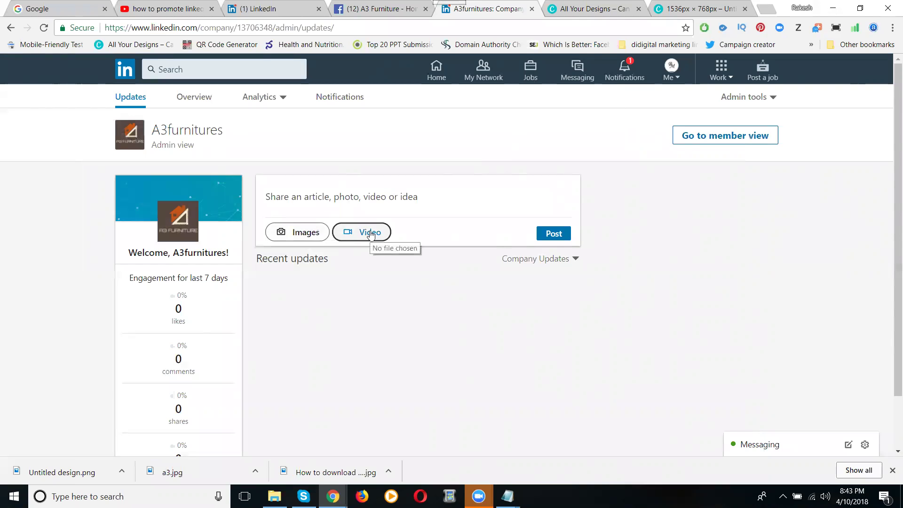
# Step: Attach the image 'Untitled design (2)' from E:\sofa\a3furniture to a new post
pyautogui.click(289, 238)
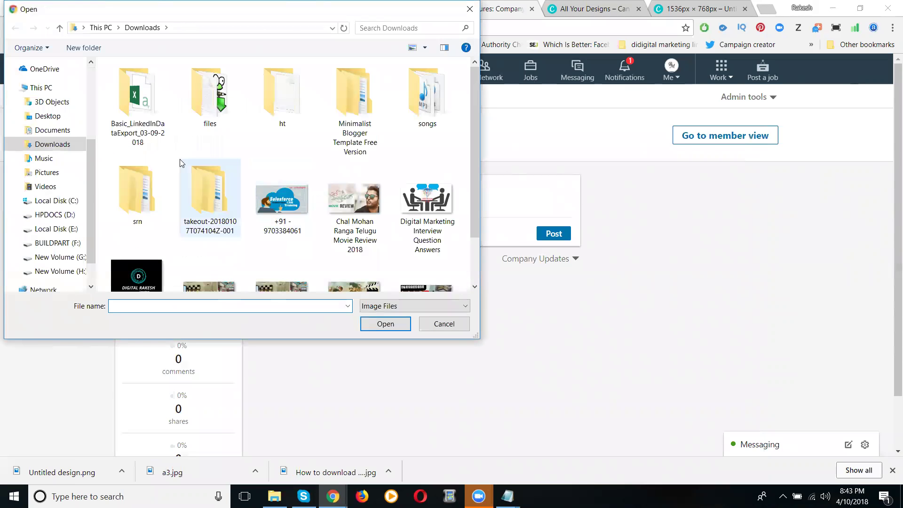
pyautogui.click(63, 229)
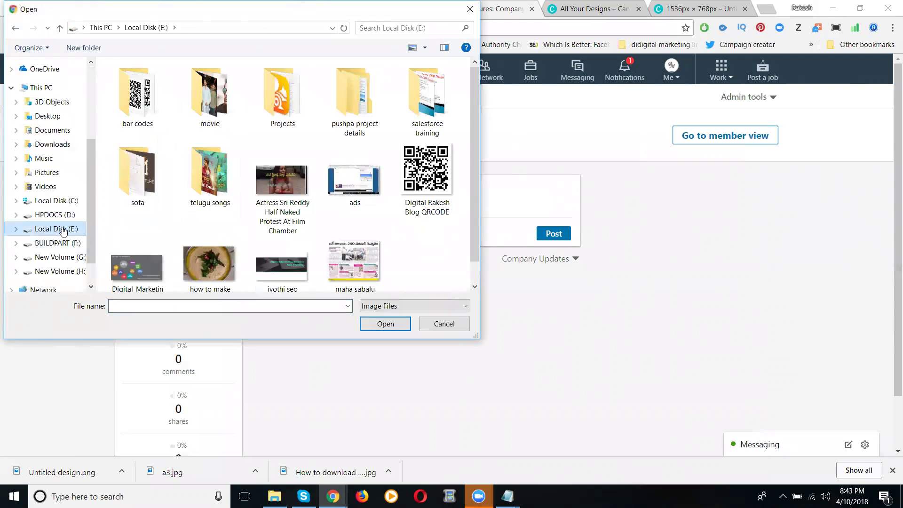
pyautogui.doubleClick(153, 166)
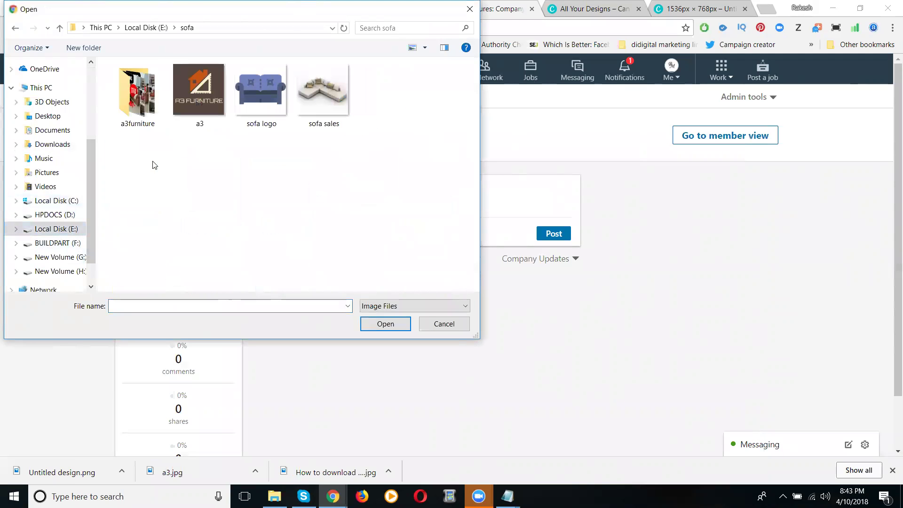
pyautogui.doubleClick(137, 104)
pyautogui.click(214, 94)
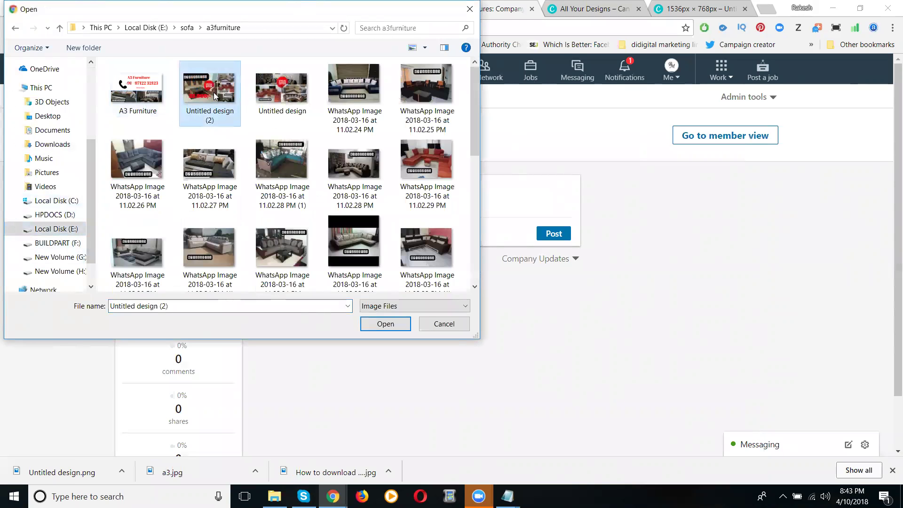
pyautogui.doubleClick(214, 92)
# Step: Paste the sofa sales hyd description into the post text
pyautogui.moveTo(509, 495)
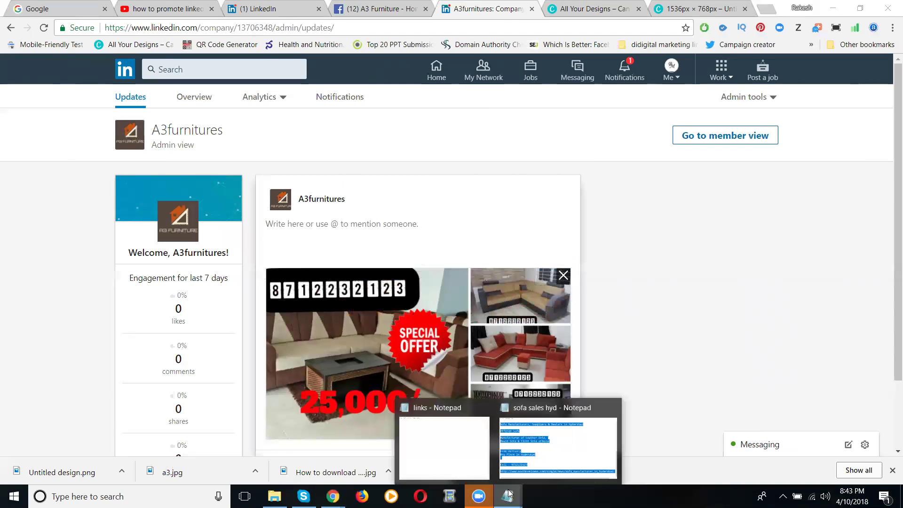
pyautogui.click(544, 459)
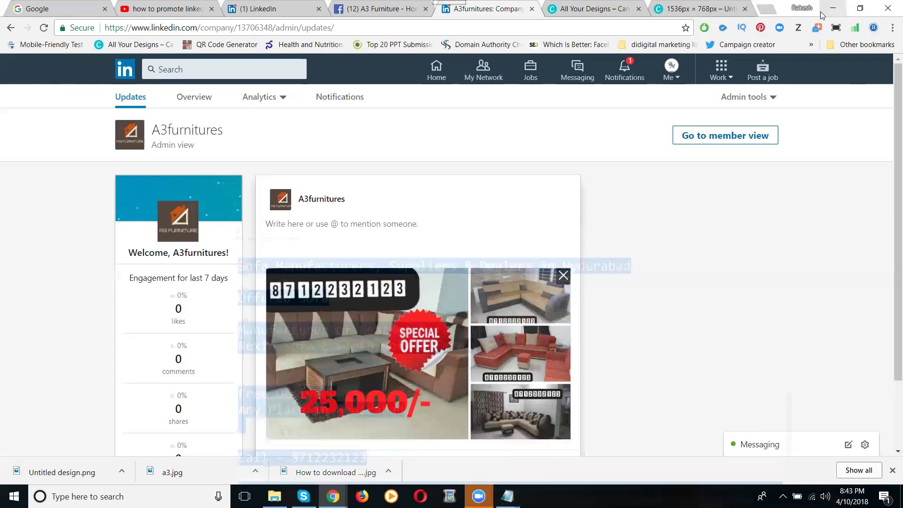
pyautogui.click(834, 6)
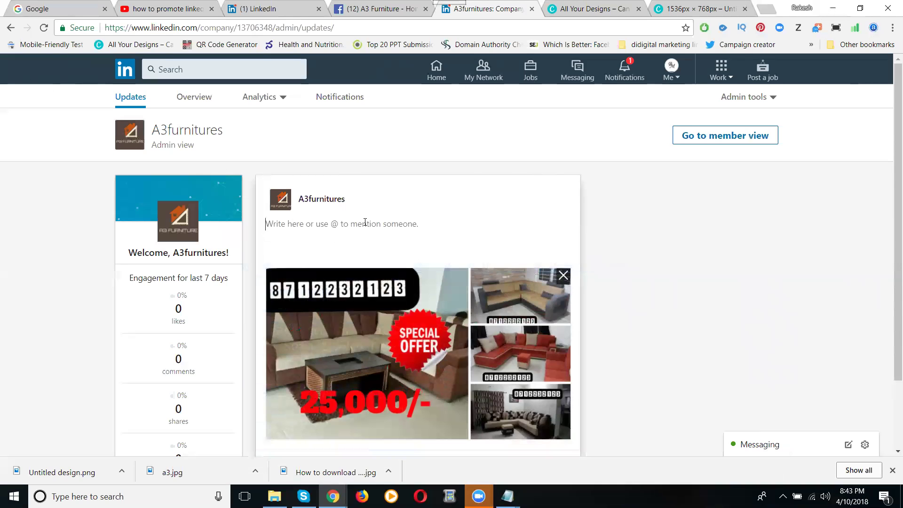
pyautogui.click(366, 222)
pyautogui.hotkey('ctrl', 'v')
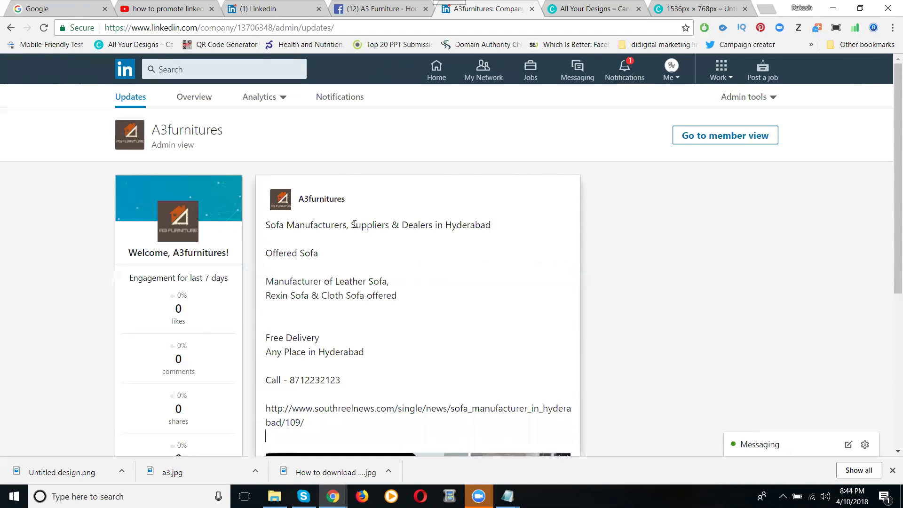
# Step: Turn Sofa, Manufacturers, Suppliers, Dealers and Hyderabad into hashtags
pyautogui.click(354, 224)
pyautogui.write('#')
pyautogui.click(286, 225)
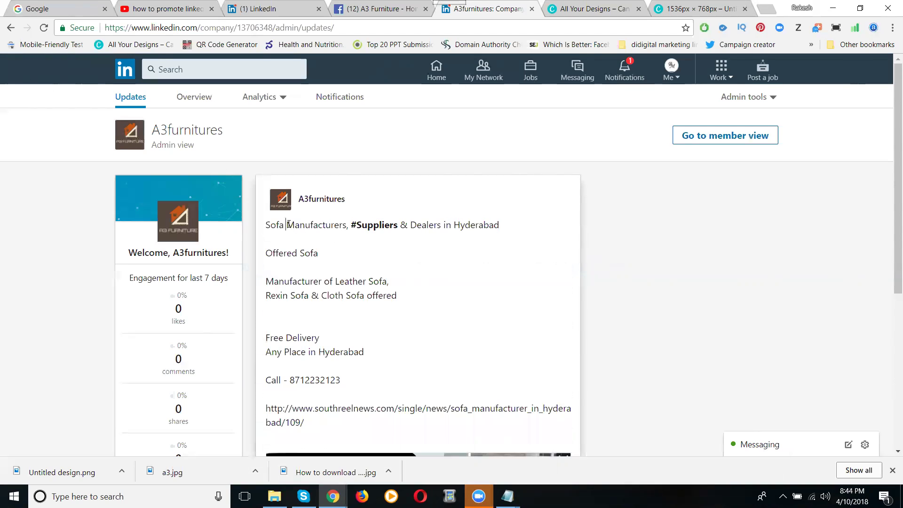
pyautogui.write('#')
pyautogui.click(266, 225)
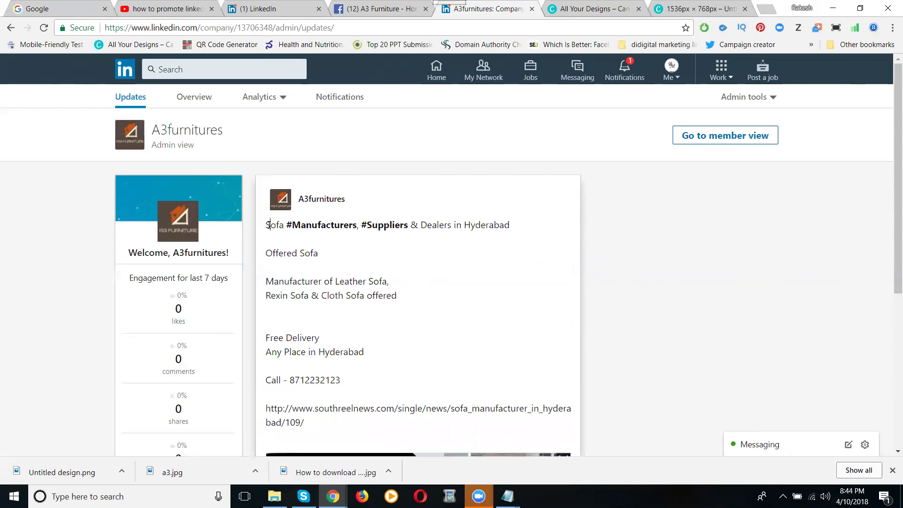
pyautogui.write('#')
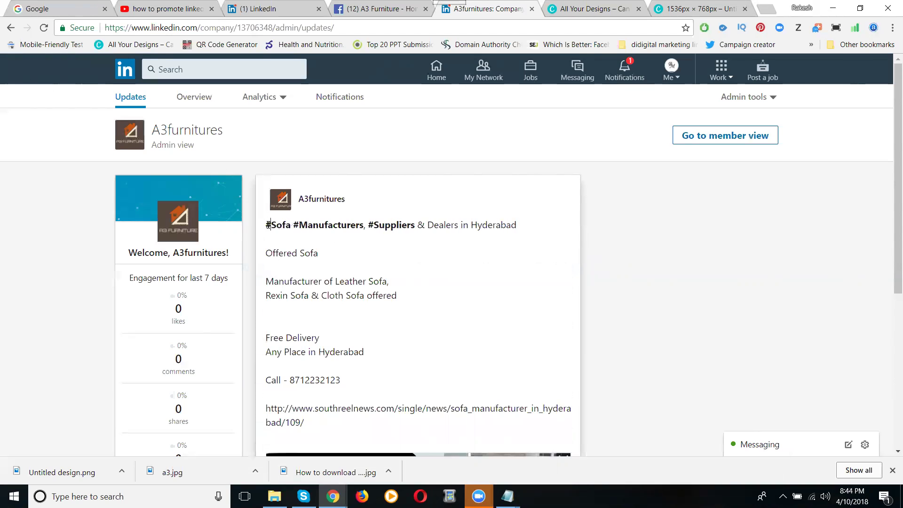
pyautogui.click(429, 225)
pyautogui.write('#')
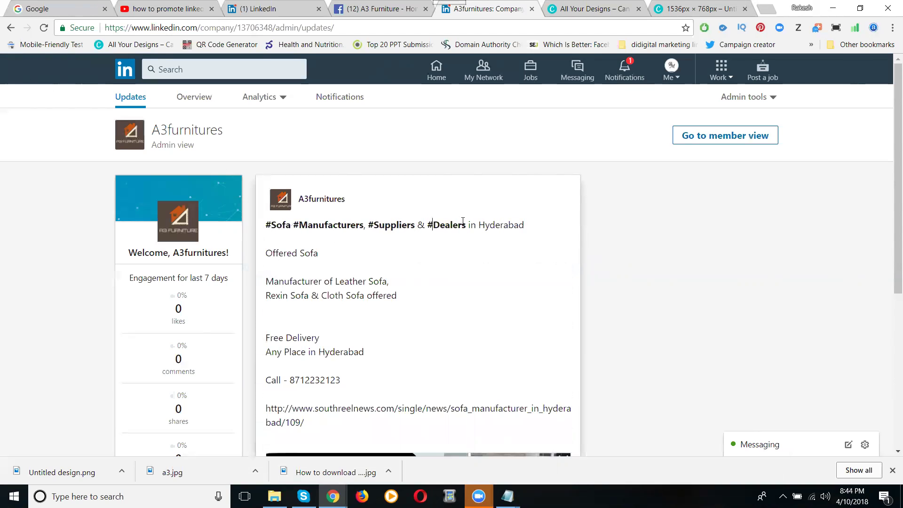
pyautogui.click(479, 225)
pyautogui.write('#')
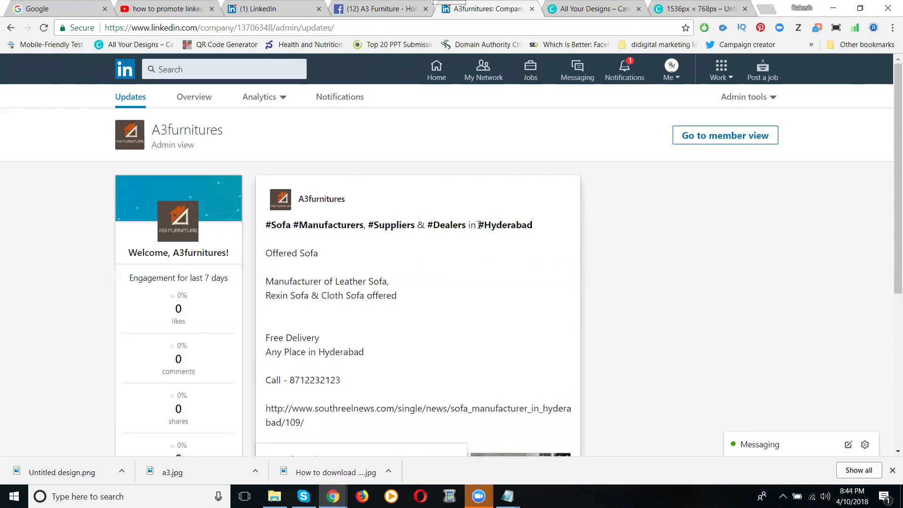
pyautogui.scroll(-5, 578, 312)
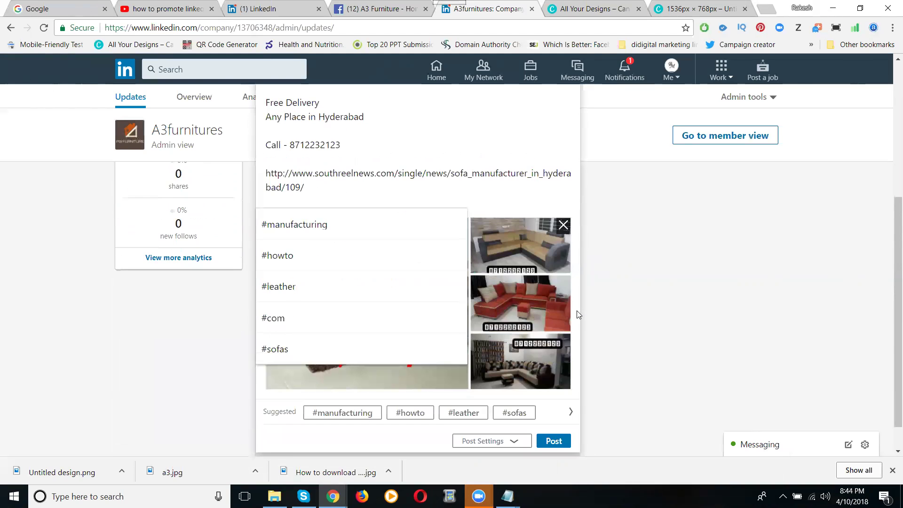
pyautogui.scroll(-1, 579, 315)
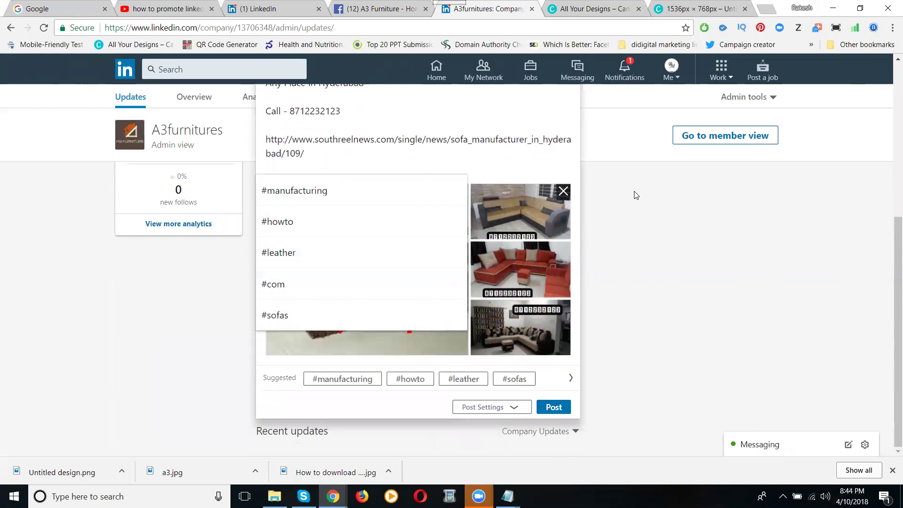
# Step: Keep the post visibility Public and publish the hashtagged sofa offer post
pyautogui.click(518, 413)
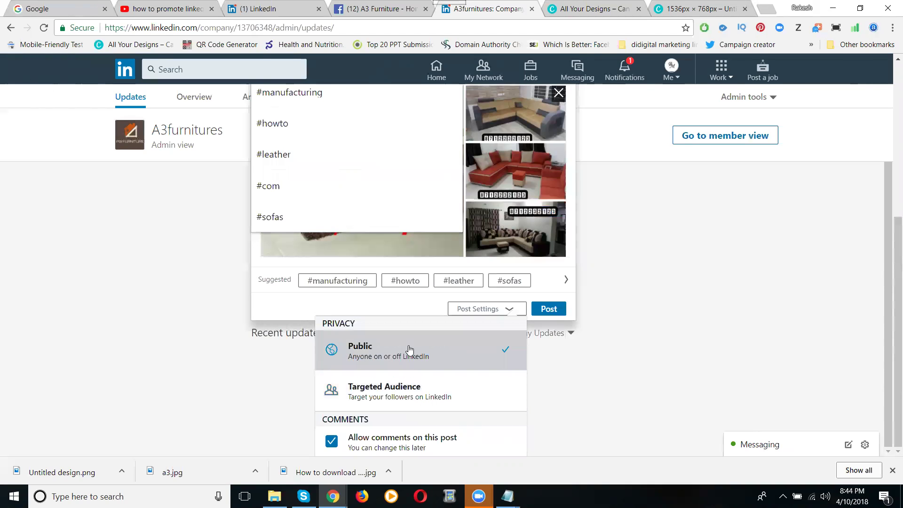
pyautogui.click(456, 336)
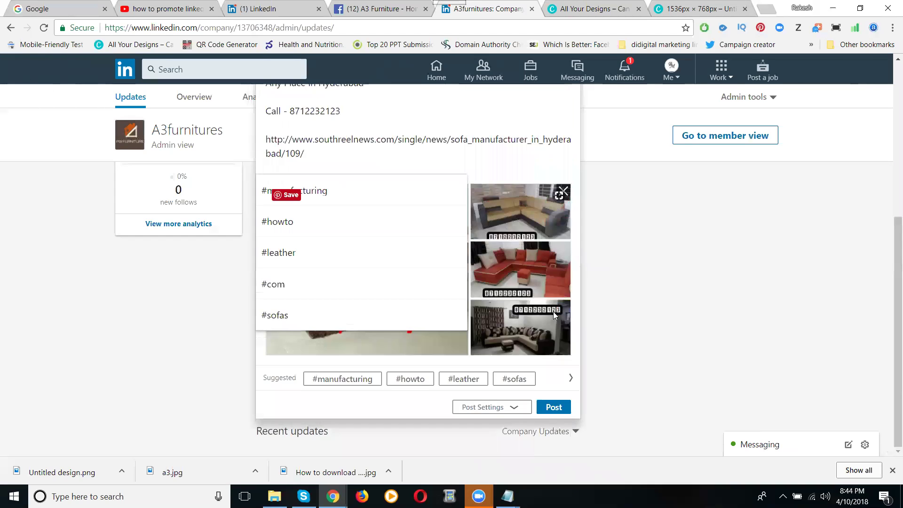
pyautogui.click(549, 410)
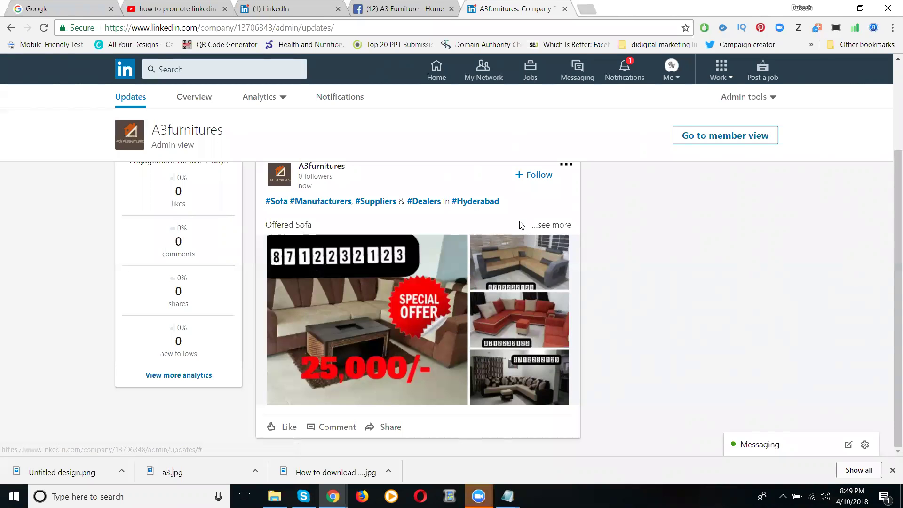
# Step: Preview the posted image, then select the whole sofa ad text in the sofa sales hyd notes
pyautogui.click(491, 293)
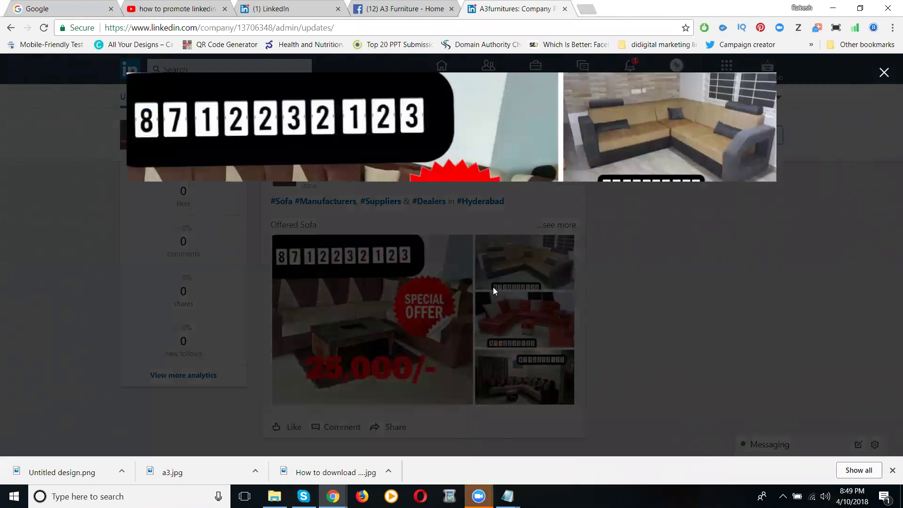
pyautogui.click(884, 73)
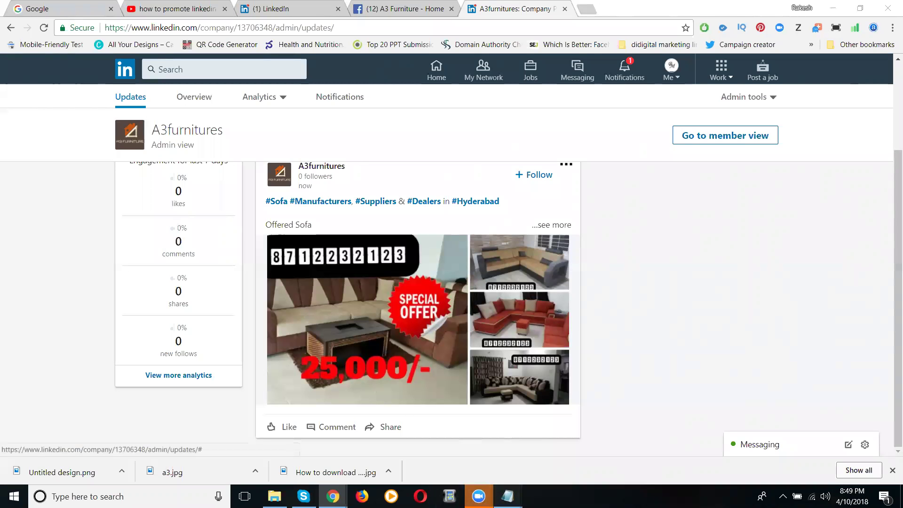
pyautogui.moveTo(508, 497)
pyautogui.click(533, 442)
pyautogui.click(469, 325)
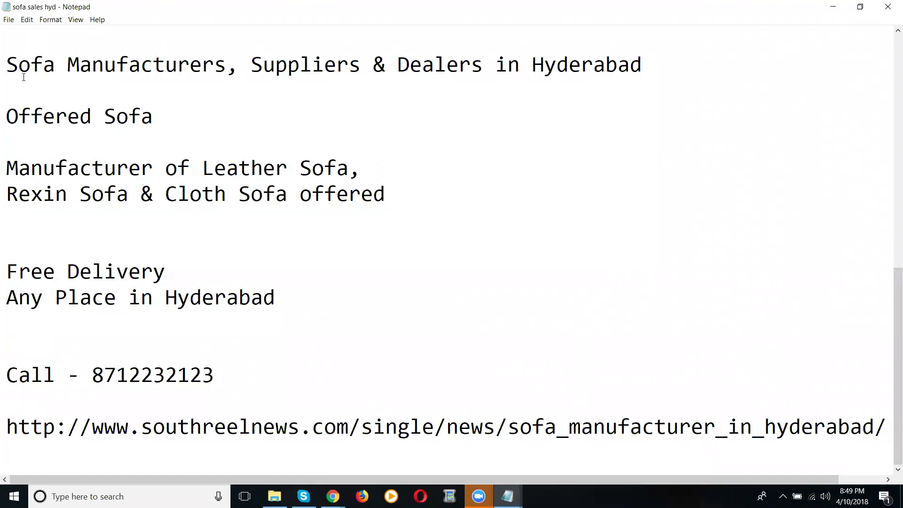
pyautogui.moveTo(7, 63); pyautogui.dragTo(150, 454)
pyautogui.hotkey('ctrl', 'c')
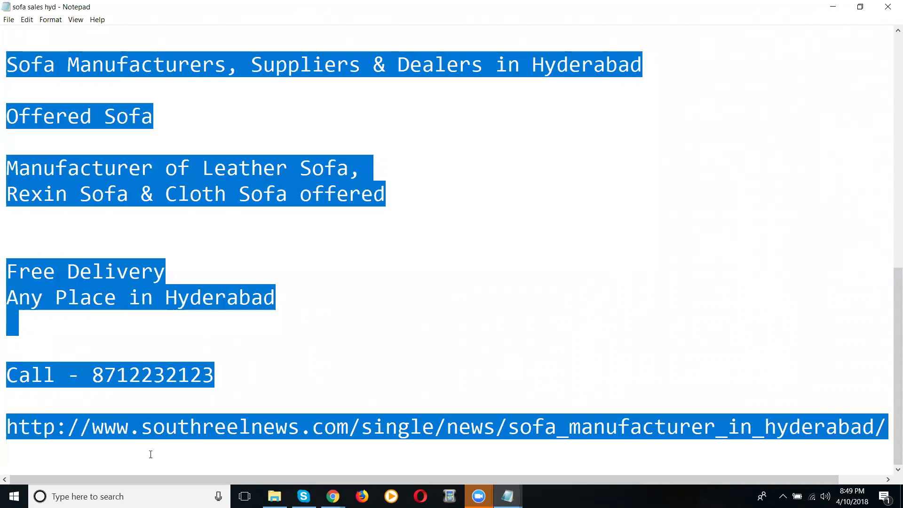
pyautogui.click(833, 7)
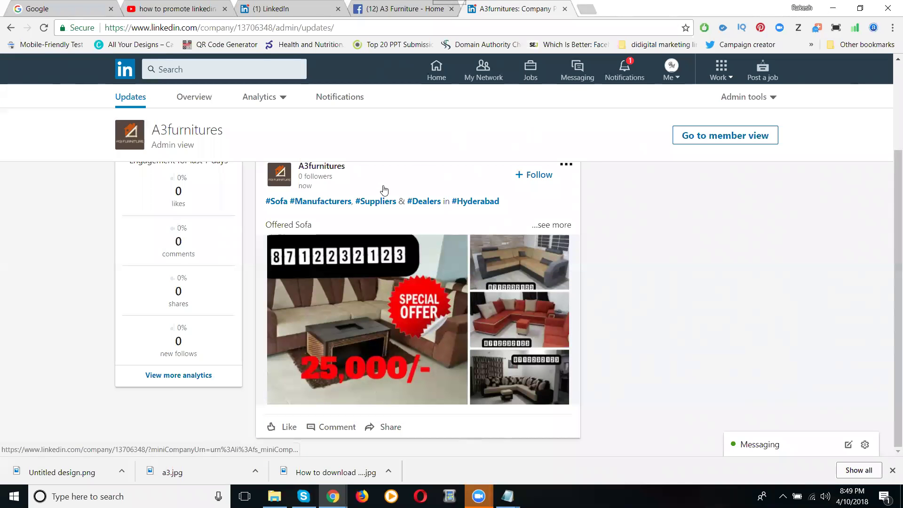
# Step: Paste the copied sofa ad text into a new company post
pyautogui.click(373, 198)
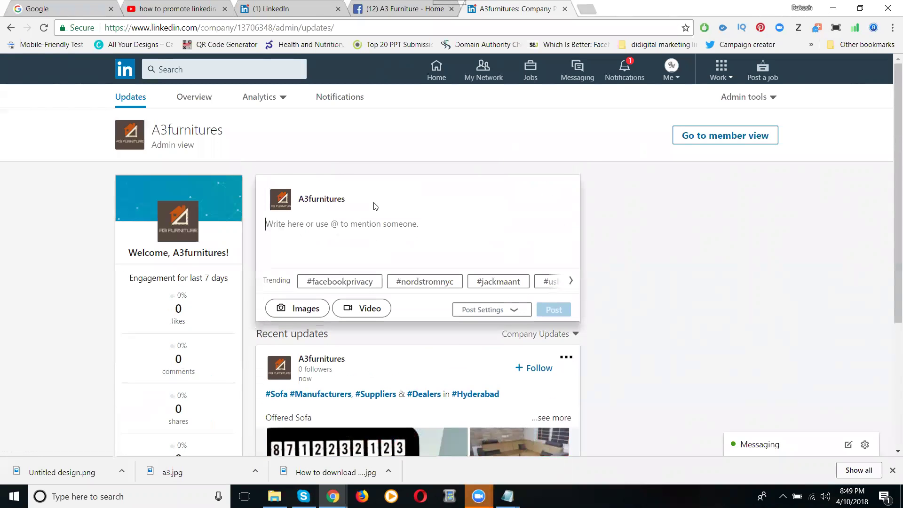
pyautogui.hotkey('ctrl', 'v')
pyautogui.scroll(-3, 718, 213)
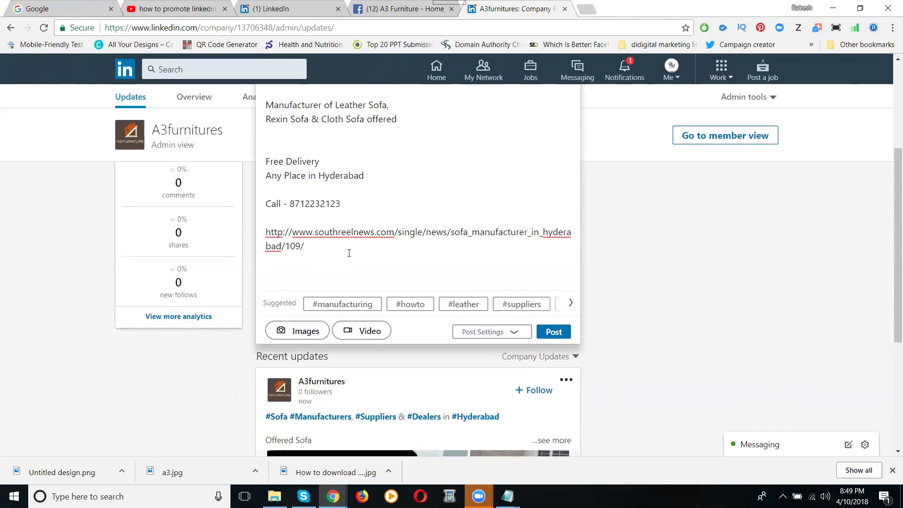
# Step: Attach the 'Untitled design' image and attempt to publish, triggering the hashtag-required warning
pyautogui.click(306, 332)
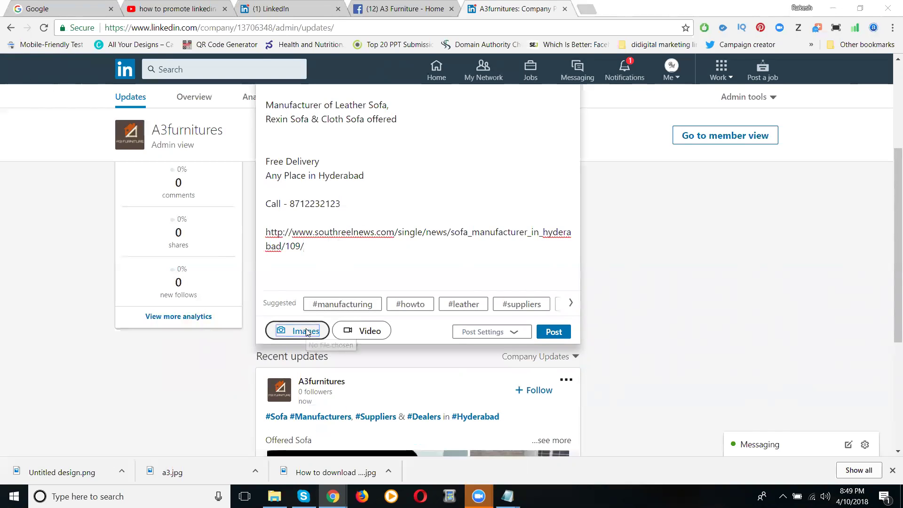
pyautogui.doubleClick(271, 97)
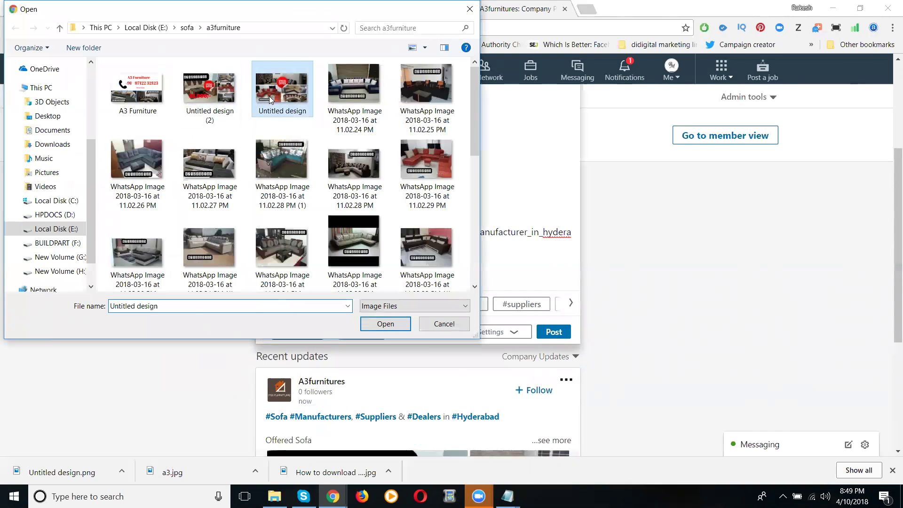
pyautogui.scroll(-1, 473, 270)
pyautogui.scroll(-5, 473, 270)
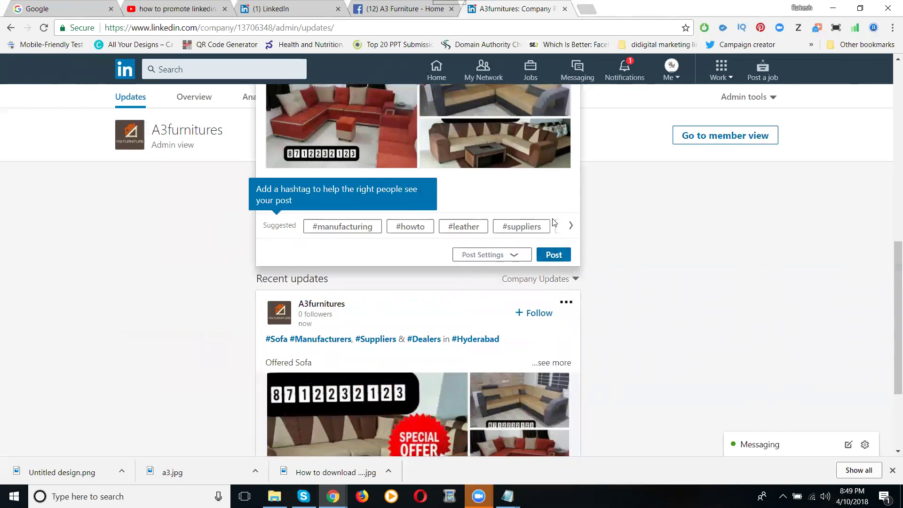
pyautogui.scroll(3, 494, 235)
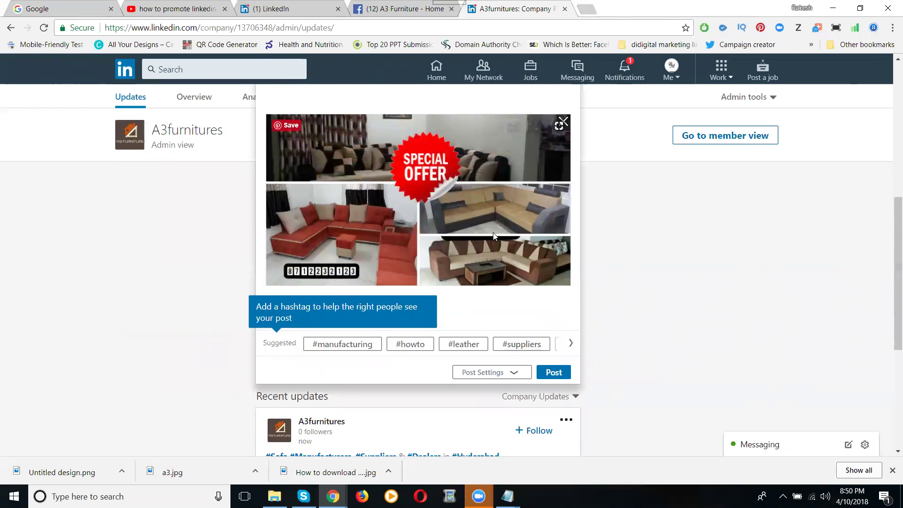
pyautogui.scroll(1, 494, 236)
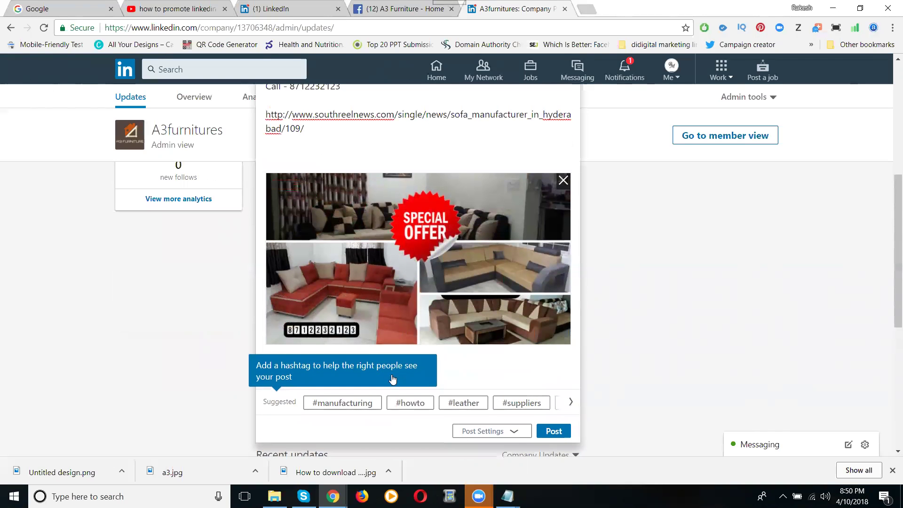
pyautogui.click(554, 431)
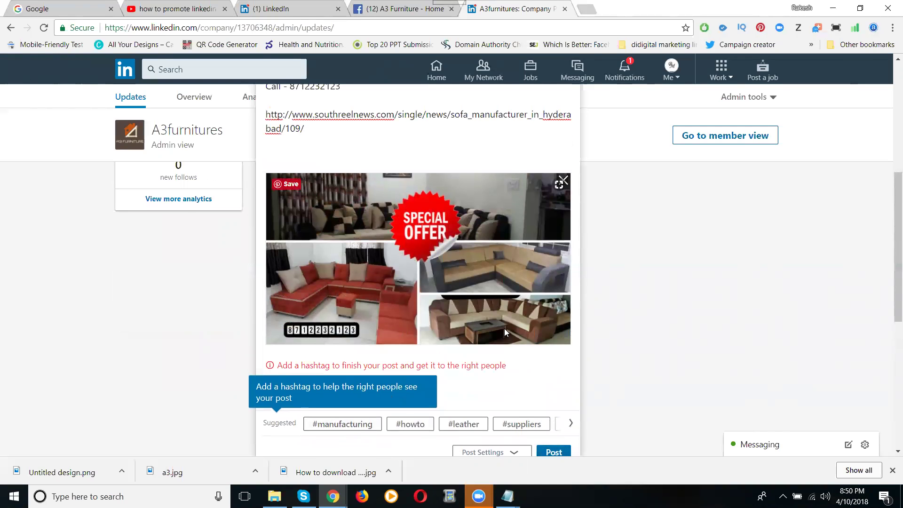
pyautogui.scroll(3, 504, 329)
pyautogui.scroll(1, 506, 329)
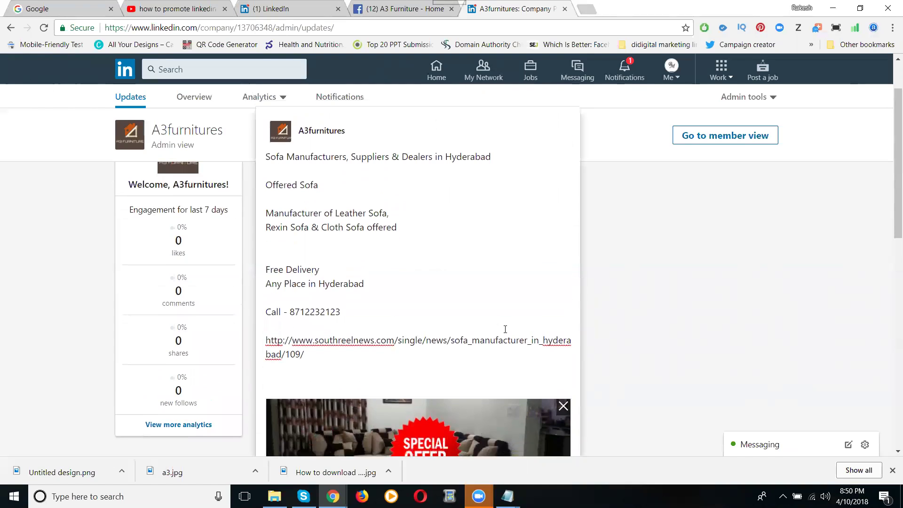
# Step: Turn Manufacturers, Sofa, Suppliers and Hyderabad in the draft into hashtags
pyautogui.scroll(-3, 500, 326)
pyautogui.scroll(3, 500, 327)
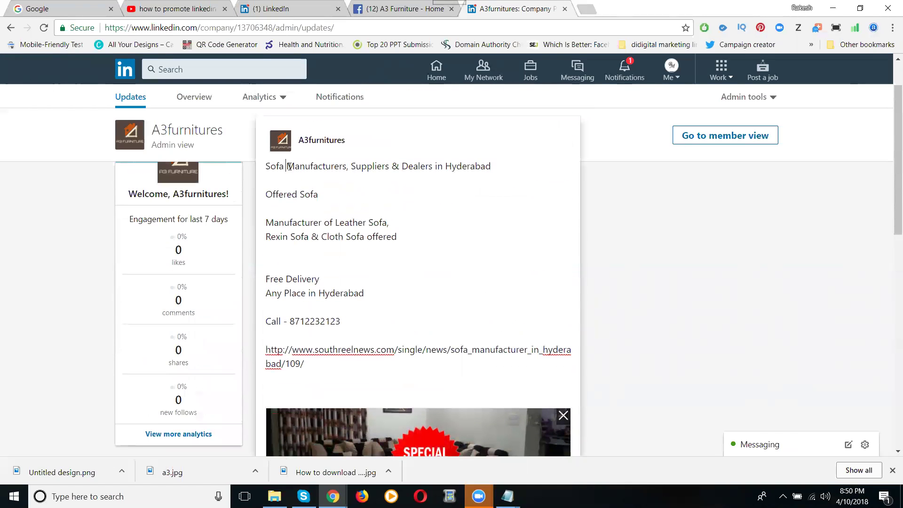
pyautogui.write('#')
pyautogui.click(267, 167)
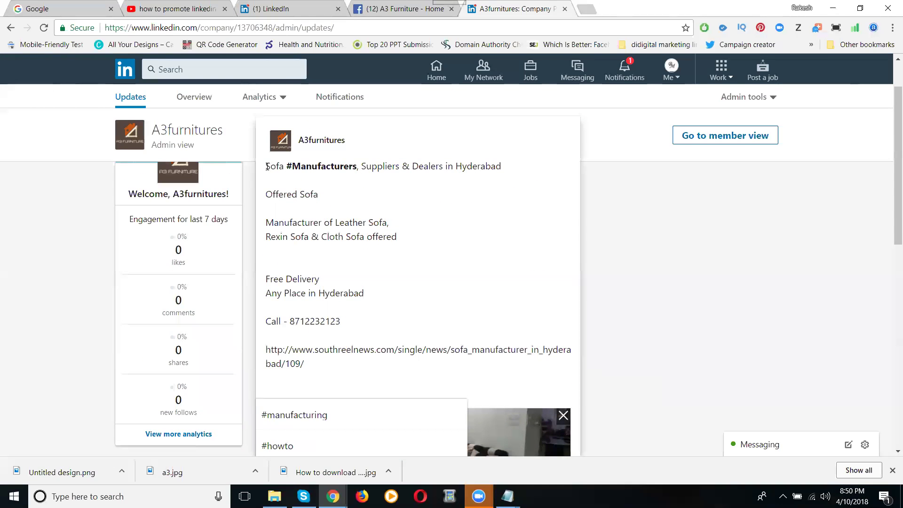
pyautogui.write('#')
pyautogui.click(369, 167)
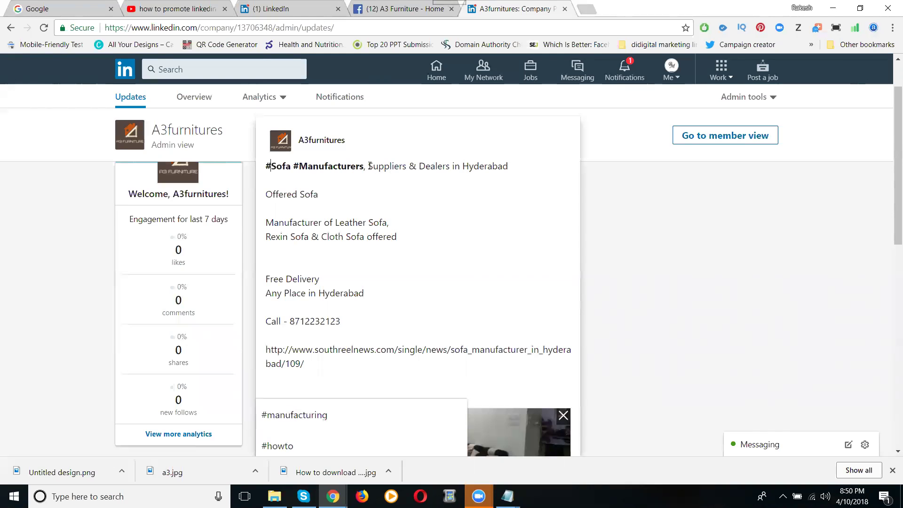
pyautogui.write('#')
pyautogui.click(472, 167)
pyautogui.write('#')
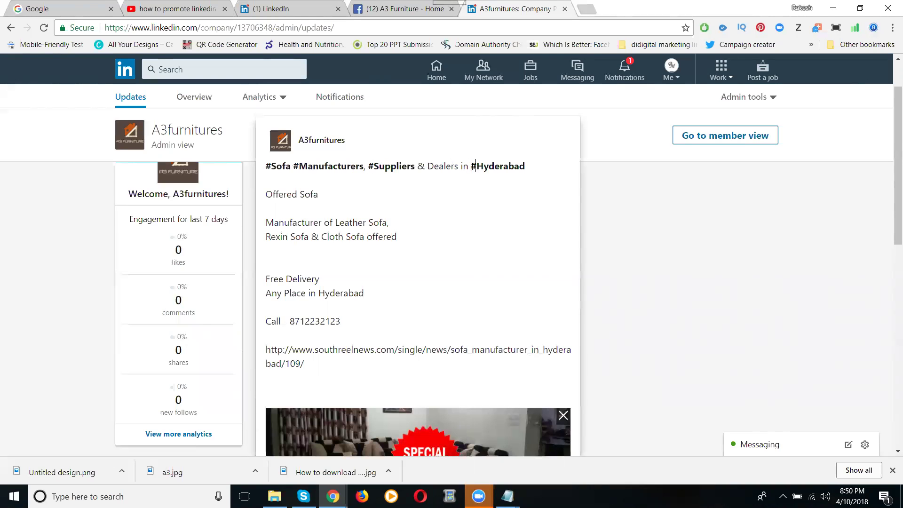
# Step: Add the suggested hashtags #sofas, #leather and #manufacturing to the post
pyautogui.scroll(-1, 642, 226)
pyautogui.scroll(-3, 643, 227)
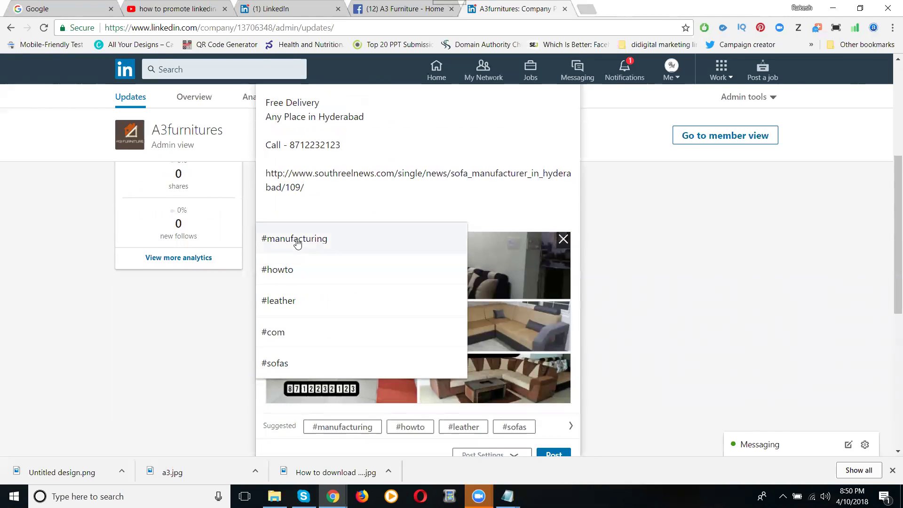
pyautogui.scroll(-3, 555, 409)
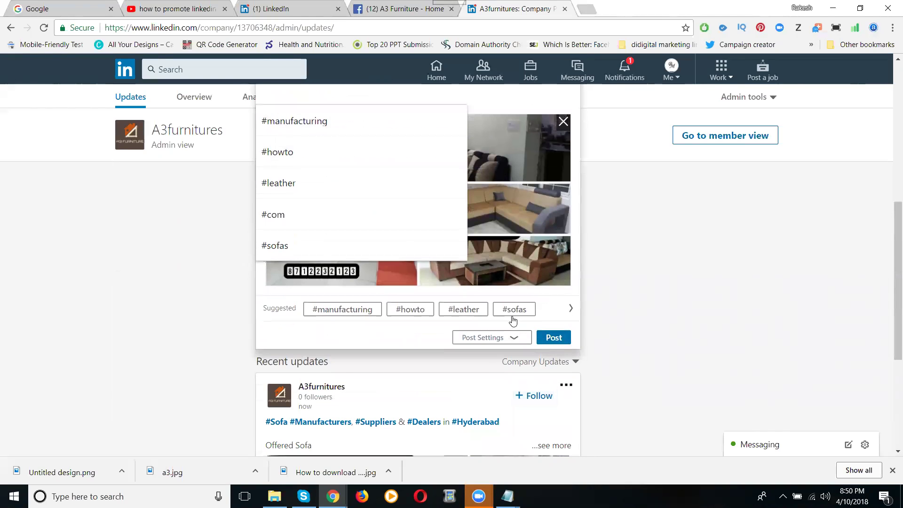
pyautogui.click(512, 311)
pyautogui.click(468, 311)
pyautogui.click(349, 311)
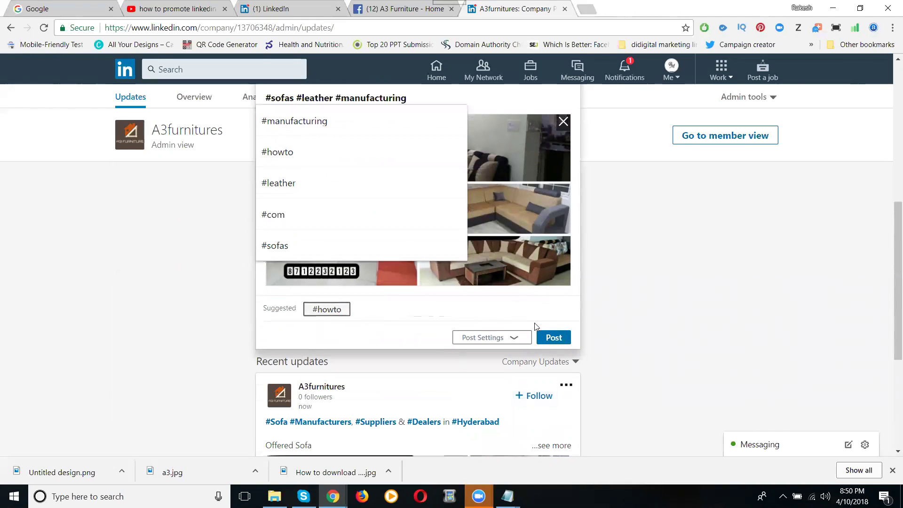
# Step: Publish the hashtagged sofa image post and return to the top of the updates
pyautogui.click(555, 338)
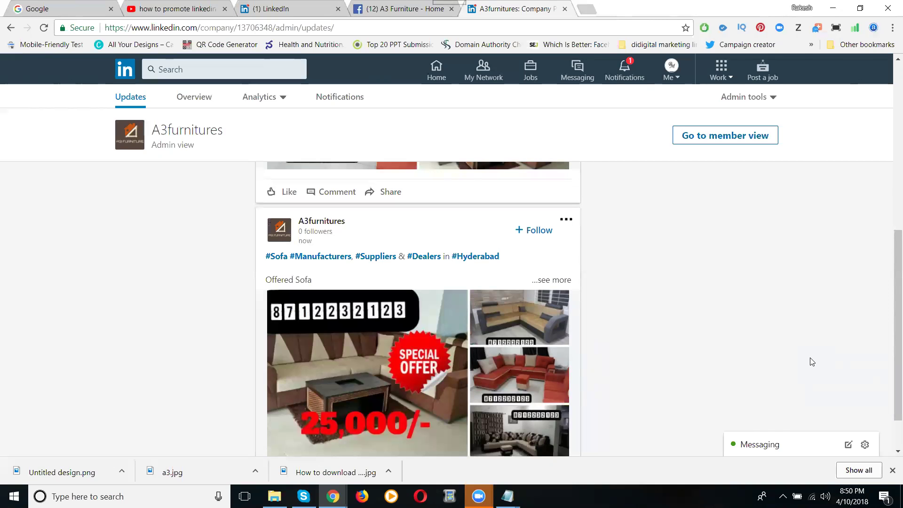
pyautogui.scroll(5, 749, 295)
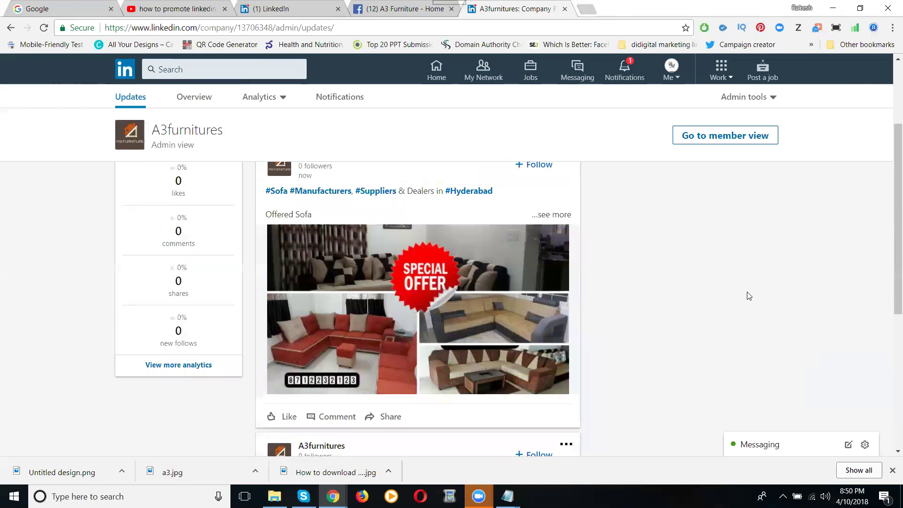
pyautogui.scroll(3, 749, 295)
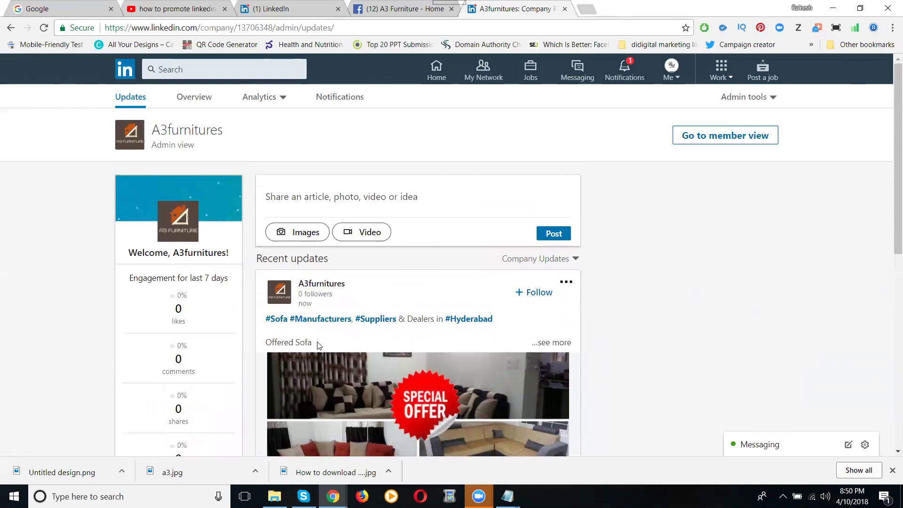
# Step: Expand the new post to reveal its shortened link and hashtags, and select its full text
pyautogui.click(542, 343)
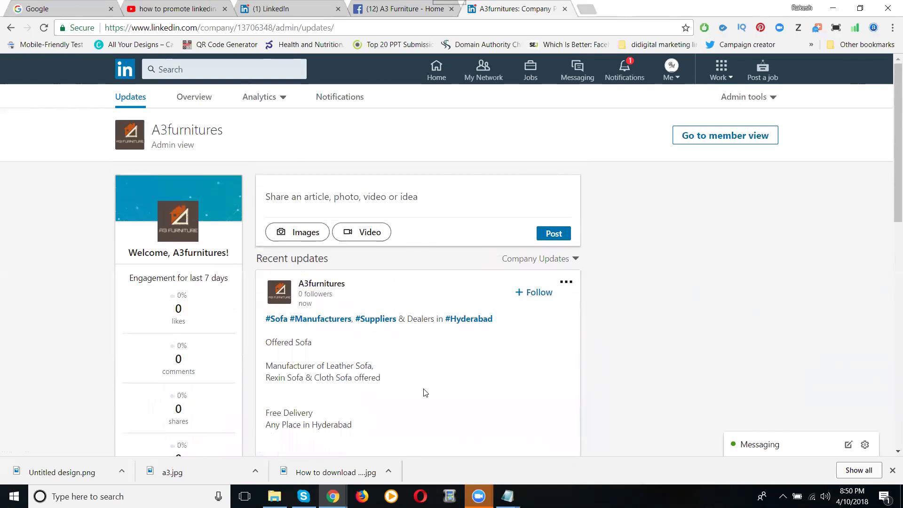
pyautogui.scroll(-3, 425, 393)
pyautogui.moveTo(405, 389); pyautogui.dragTo(266, 203)
pyautogui.hotkey('ctrl', 'c')
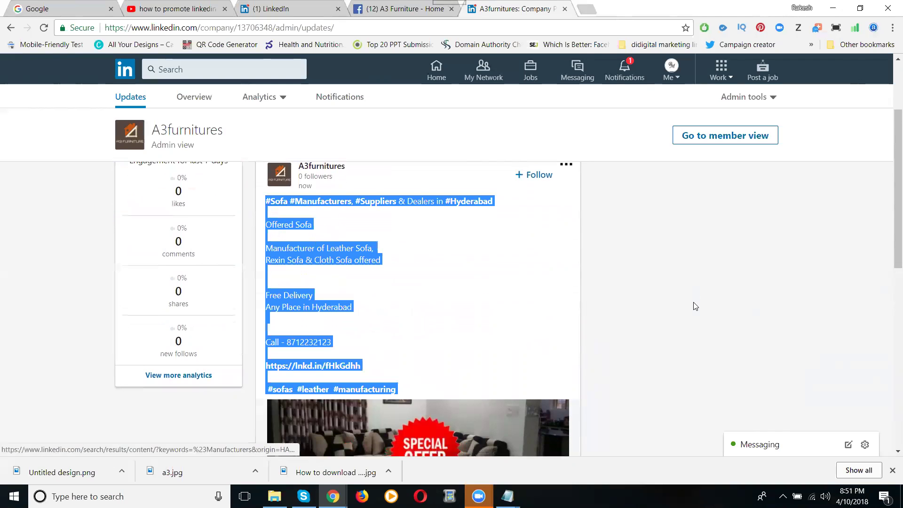
pyautogui.scroll(3, 693, 306)
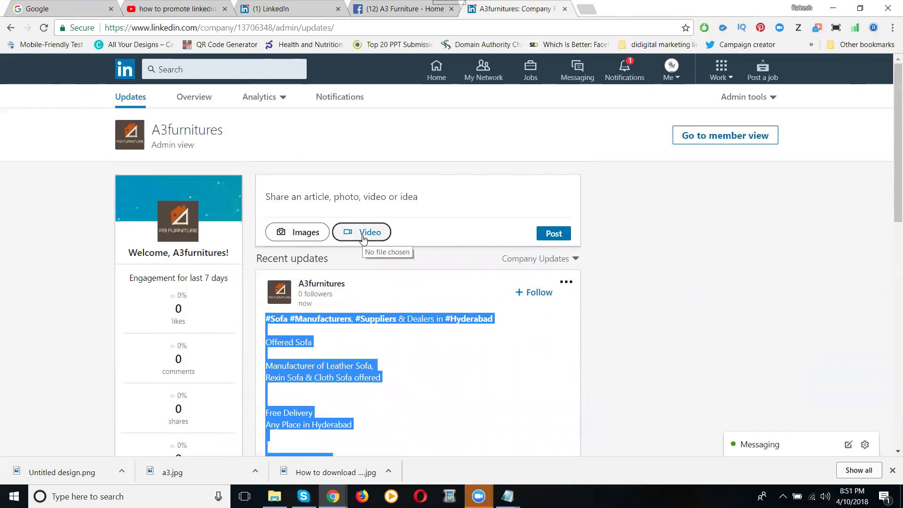
# Step: Start a new post with the 'Sofa Manufacturer in Hyderabad' video and paste the hashtagged ad text
pyautogui.click(364, 237)
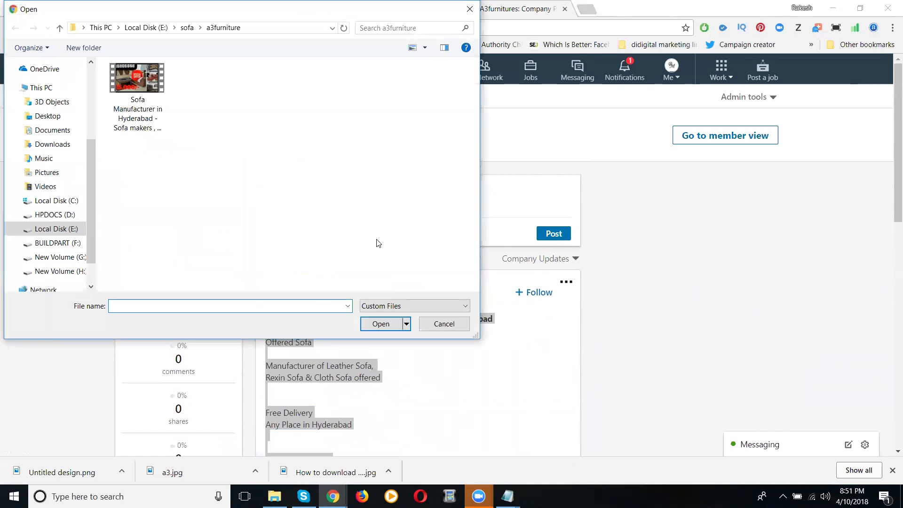
pyautogui.doubleClick(139, 89)
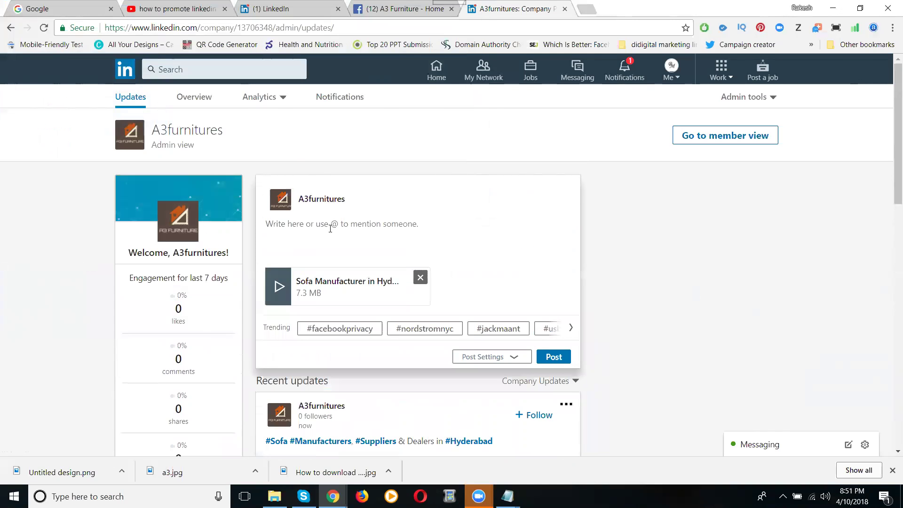
pyautogui.click(330, 225)
pyautogui.hotkey('ctrl', 'v')
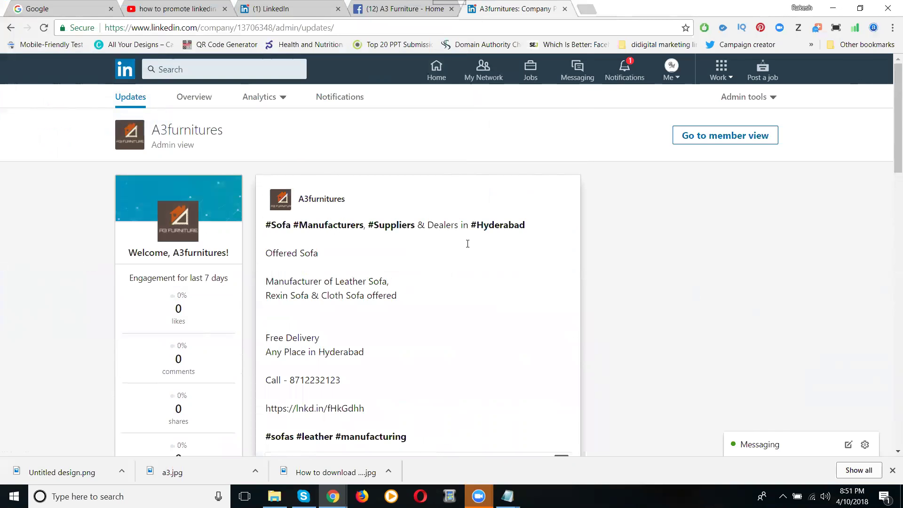
pyautogui.scroll(-8, 468, 243)
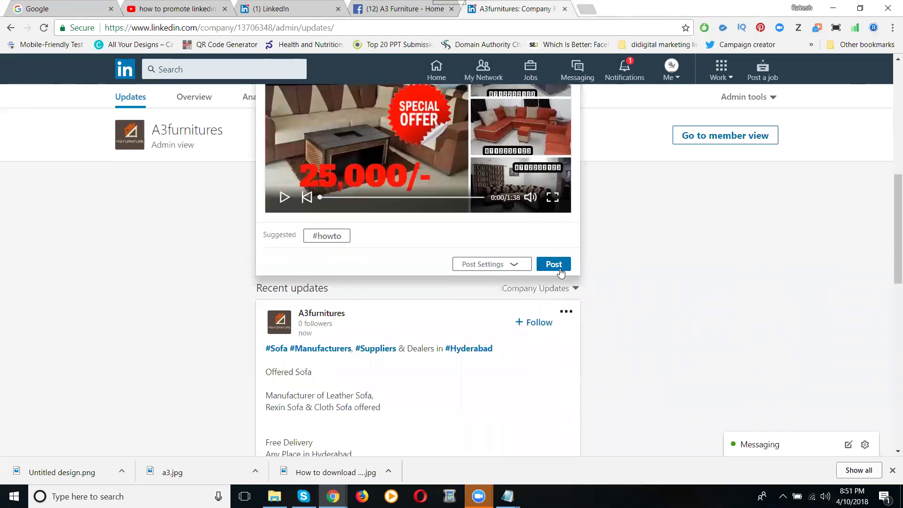
# Step: Publish the sofa video post so it begins uploading
pyautogui.click(554, 265)
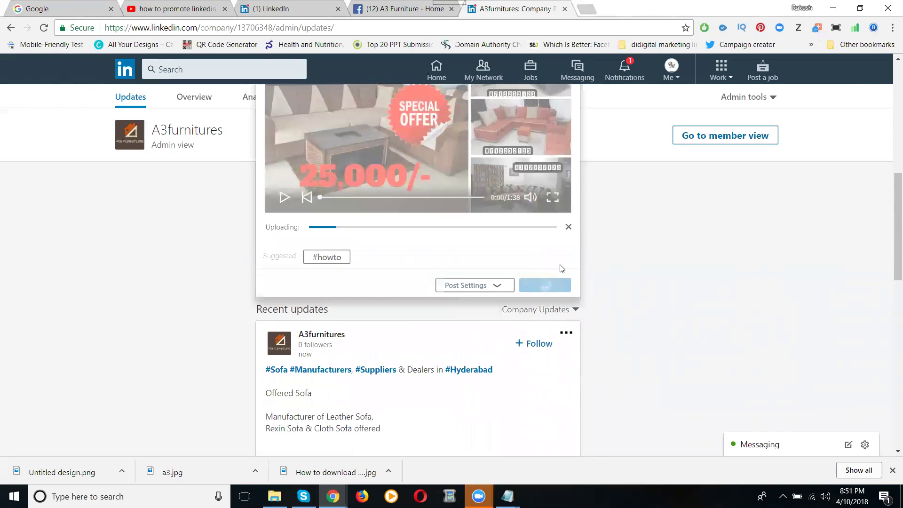